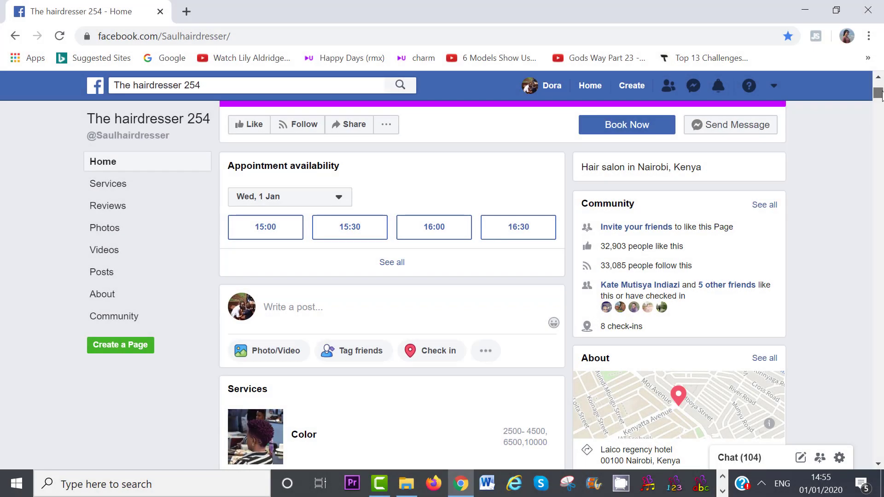
- Set the AVOCADOS IN KENYA title's font size to 34 so it sits on one line
drag(880, 94, 880, 100)
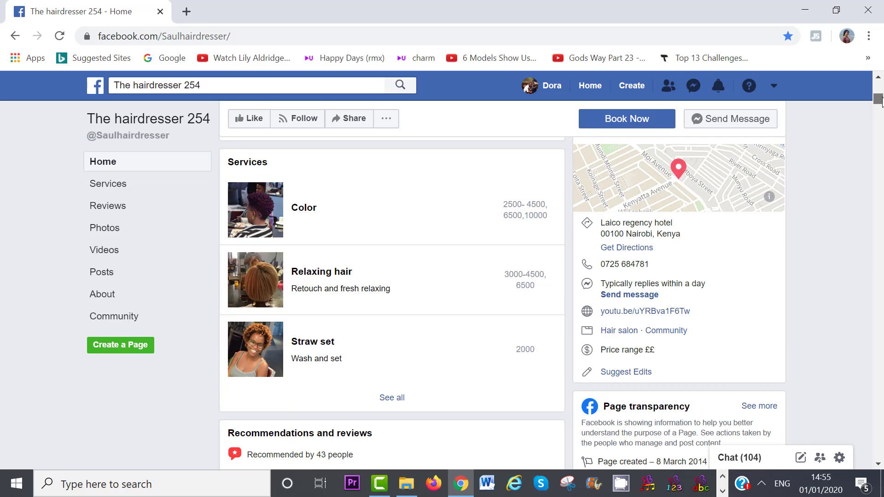
drag(880, 100, 881, 107)
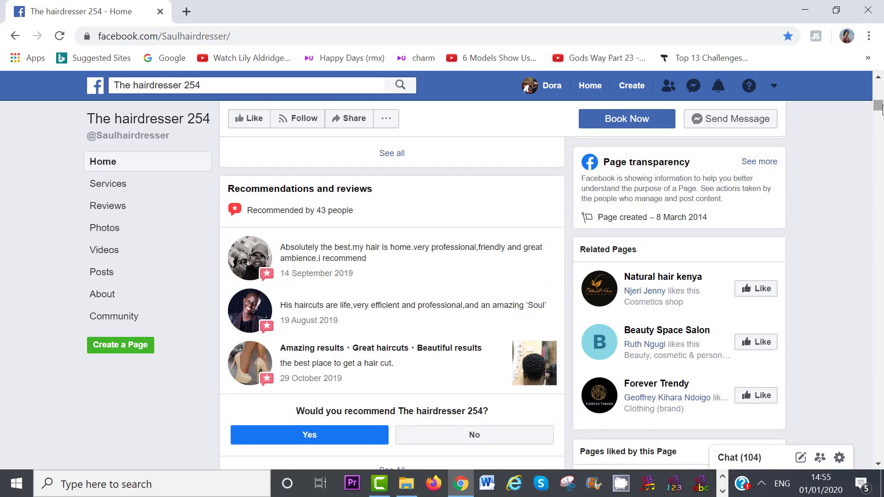
drag(880, 107, 881, 119)
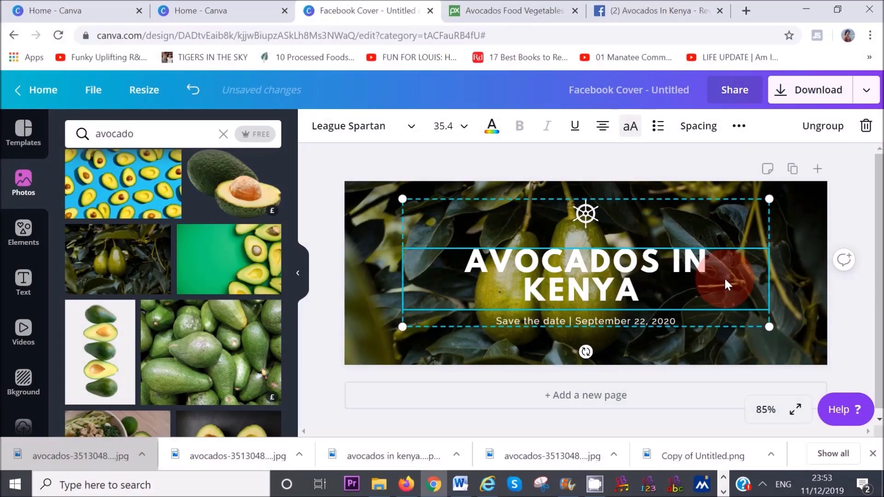
click(443, 125)
scroll(469, 240, down, 3)
click(451, 125)
text(3)
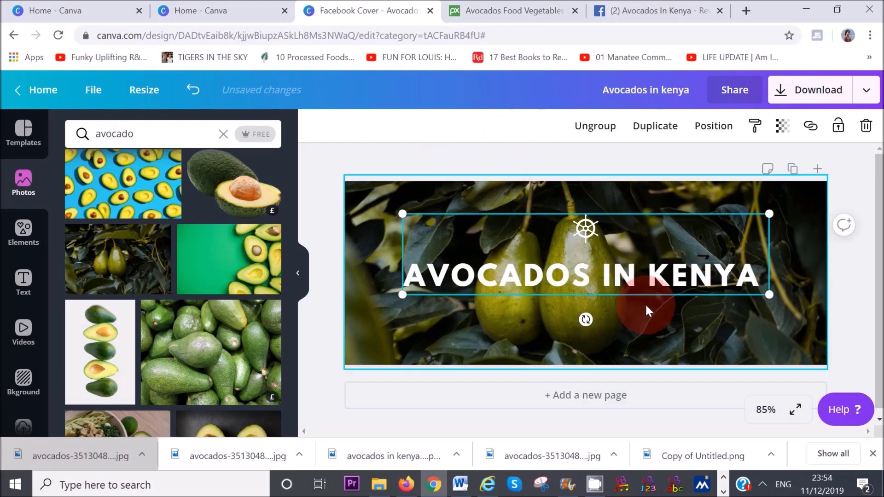
- Add the recently used circle element, shrink it and place it just above the title
click(588, 230)
click(23, 231)
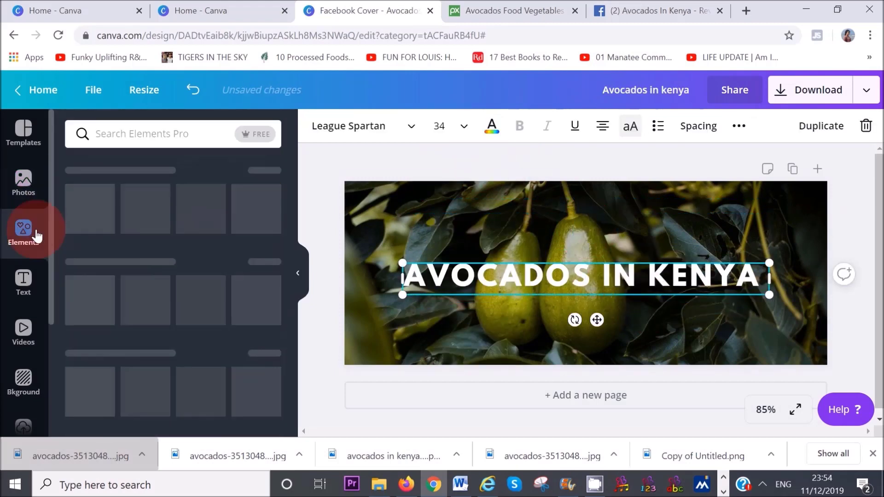
click(90, 209)
drag(512, 197, 572, 262)
drag(598, 295, 604, 223)
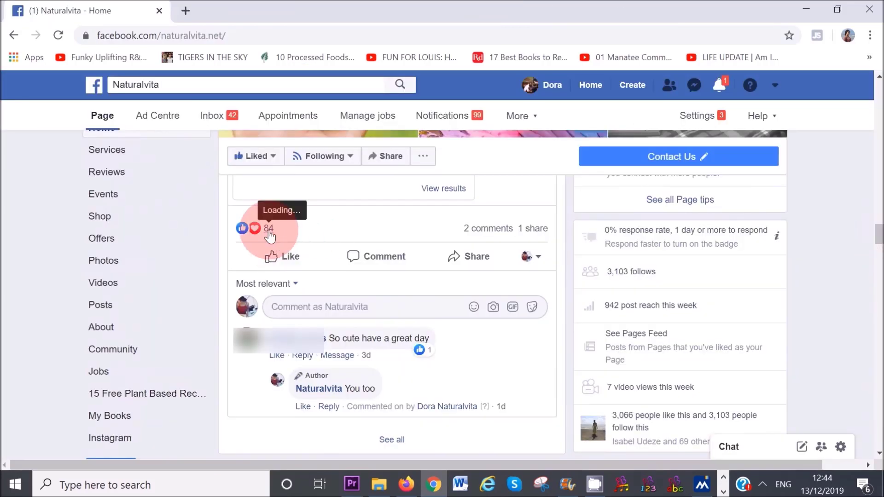
- From the post's reactions list, invite the first two people who reacted to like Naturalvita
click(268, 228)
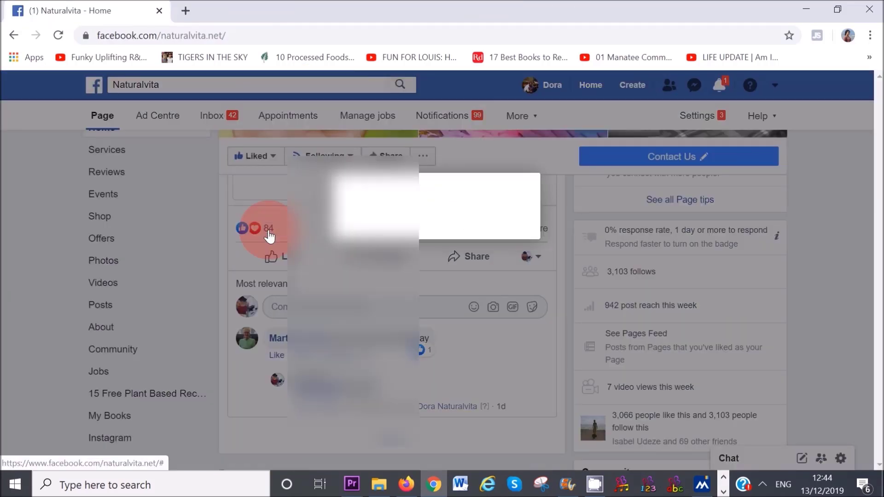
click(536, 208)
click(521, 177)
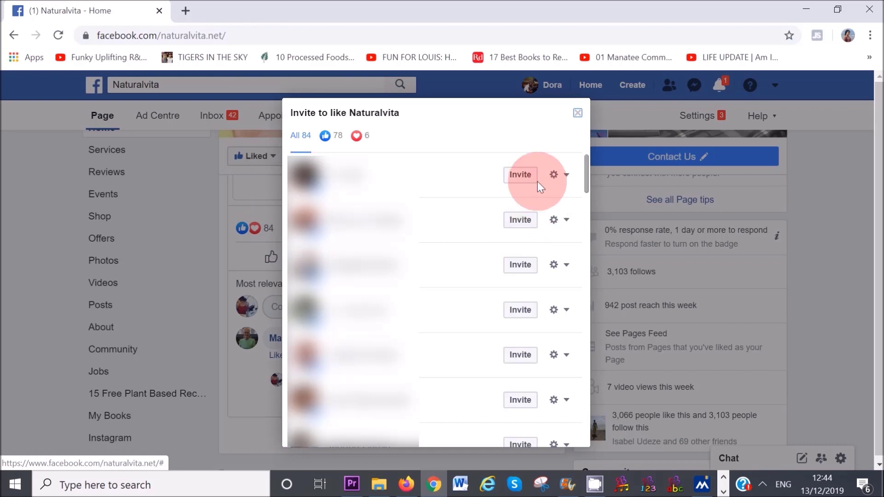
click(525, 222)
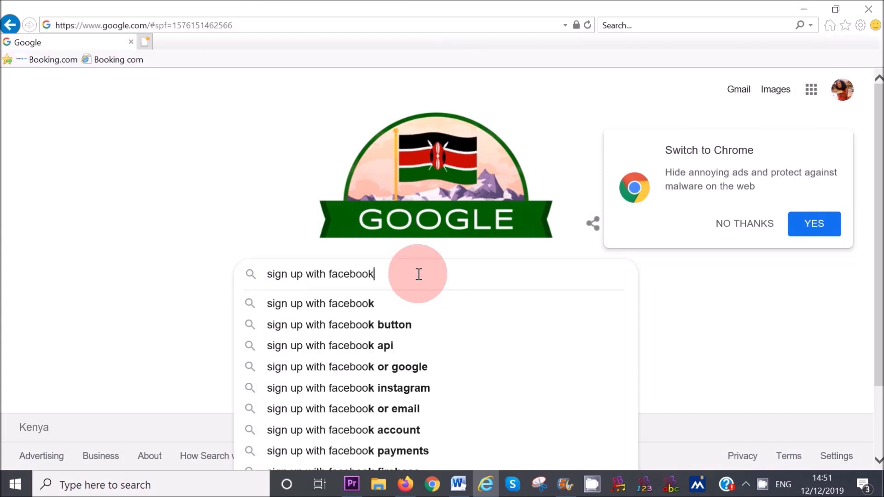
- Search 'sign up with facebook', open Facebook's sign-up page and submit the completed Create an account form
key(Return)
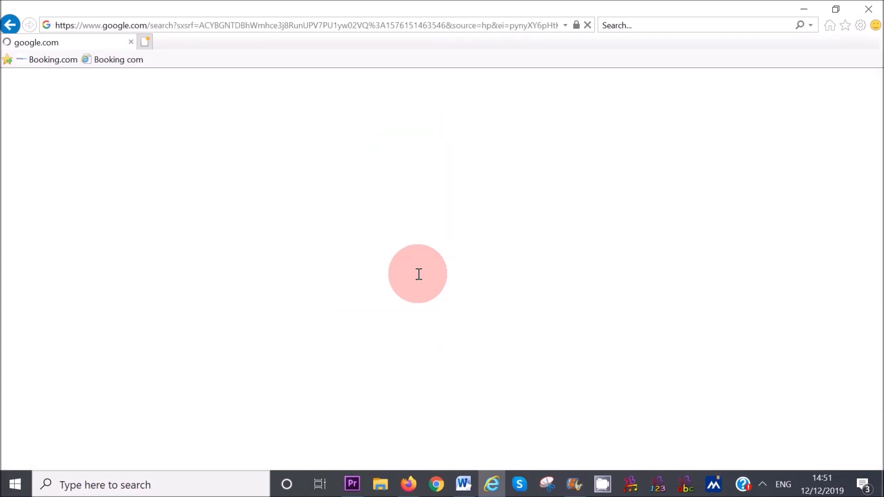
click(247, 201)
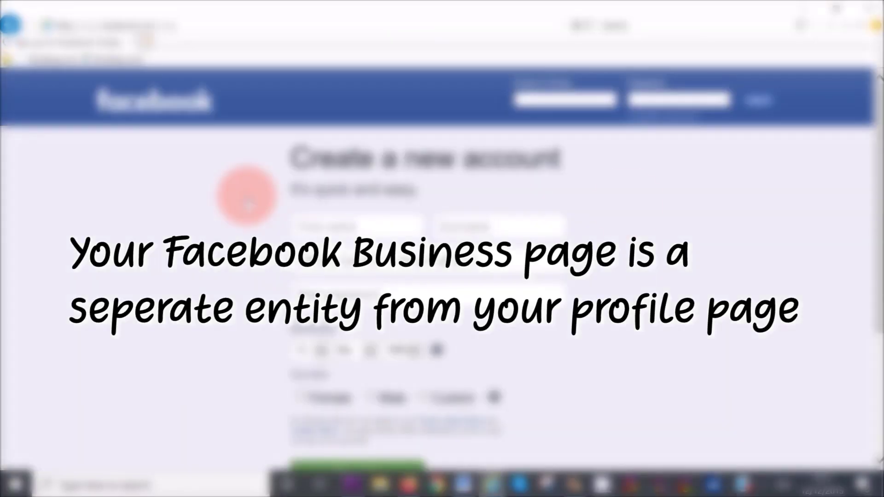
drag(872, 186, 872, 194)
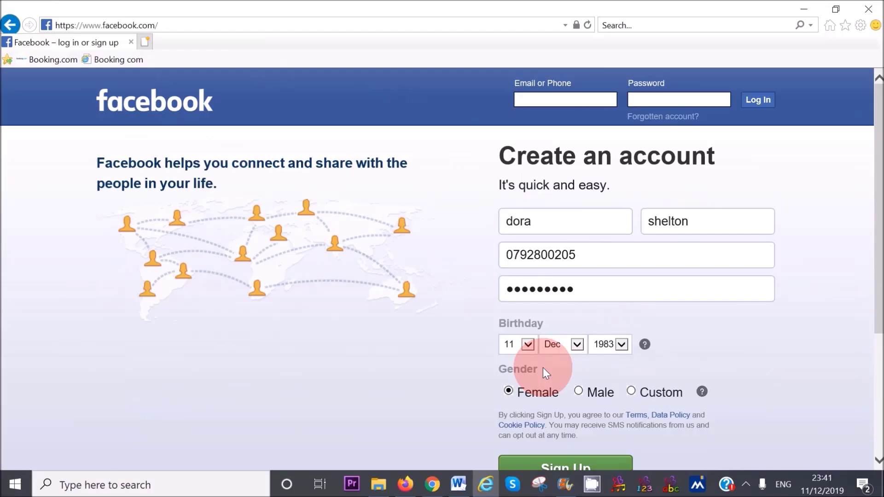
drag(872, 223, 872, 257)
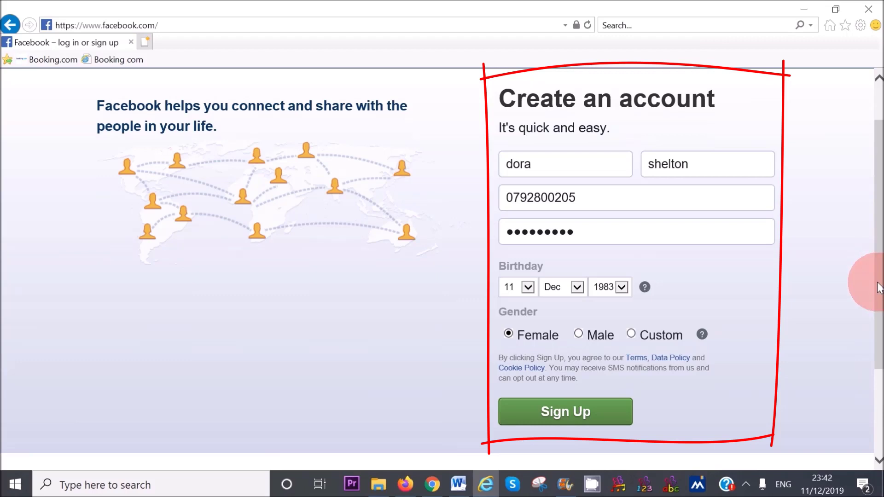
click(559, 420)
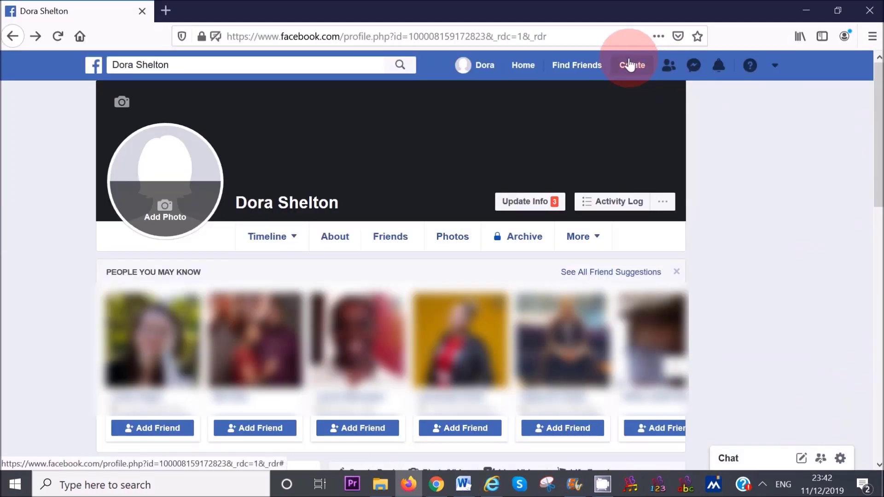
- Start a new Page via Create > Page, opening the Business or Brand, then Community or Public Figure form
click(629, 65)
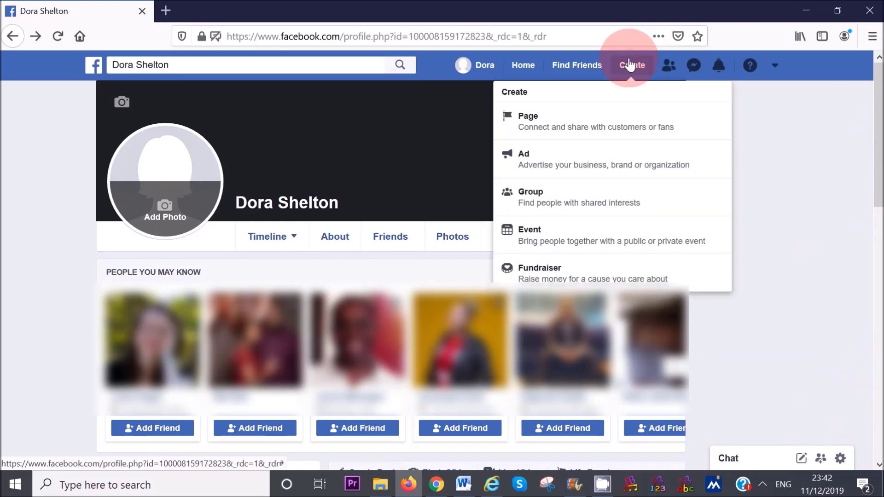
click(569, 123)
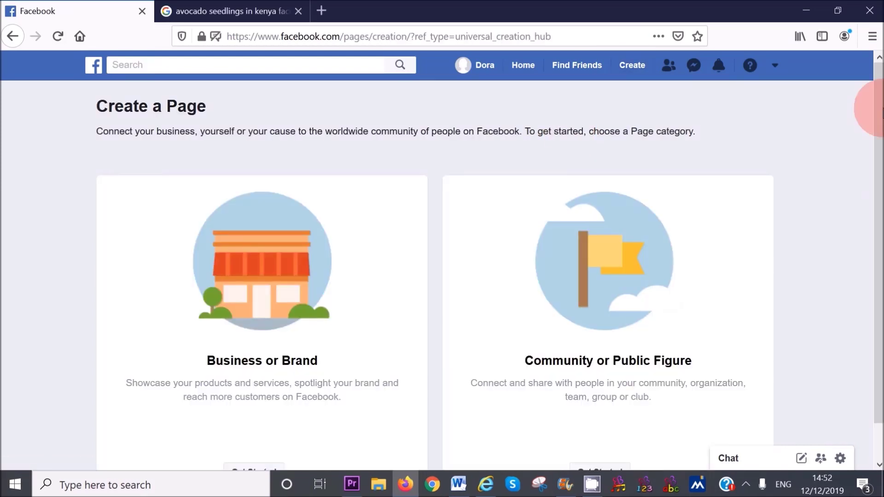
click(880, 108)
drag(880, 108, 870, 177)
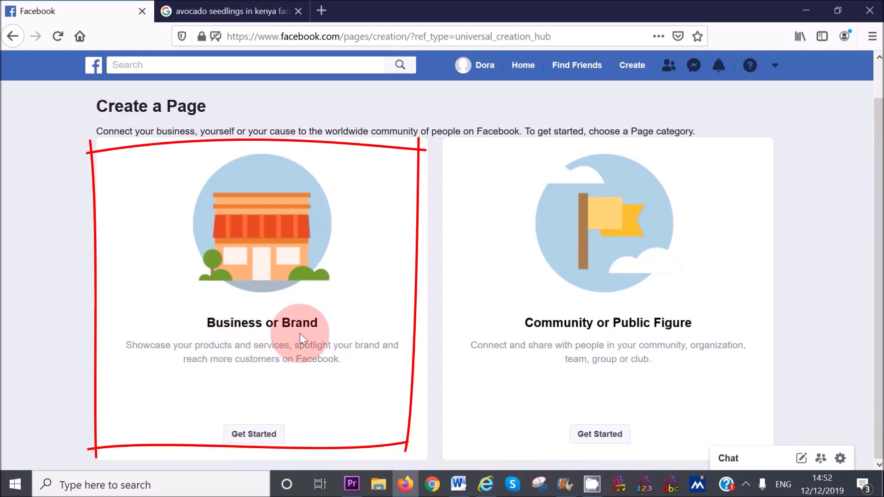
click(266, 439)
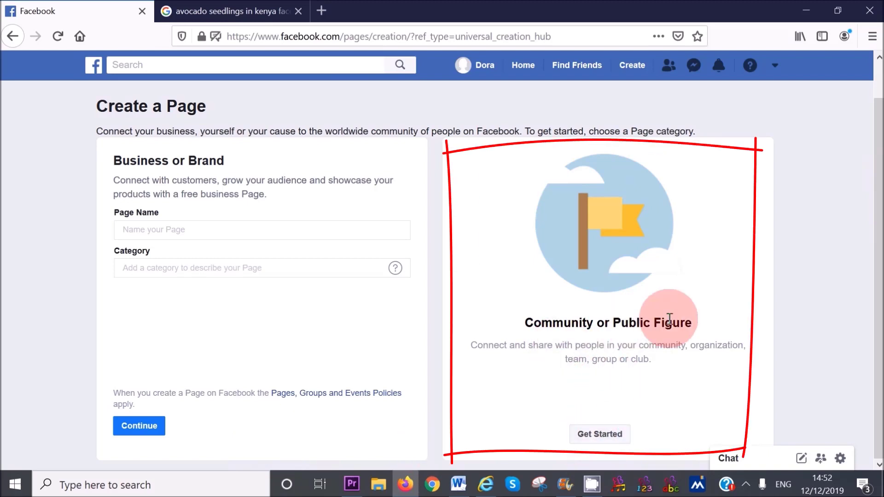
click(607, 436)
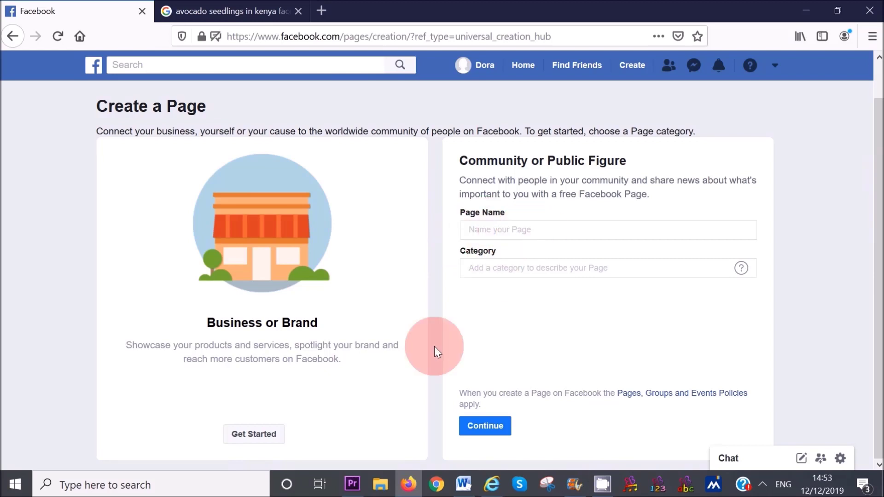
- Name the Business or Brand page 'Avocados in Kenya' with the Agricultural Service category
click(252, 434)
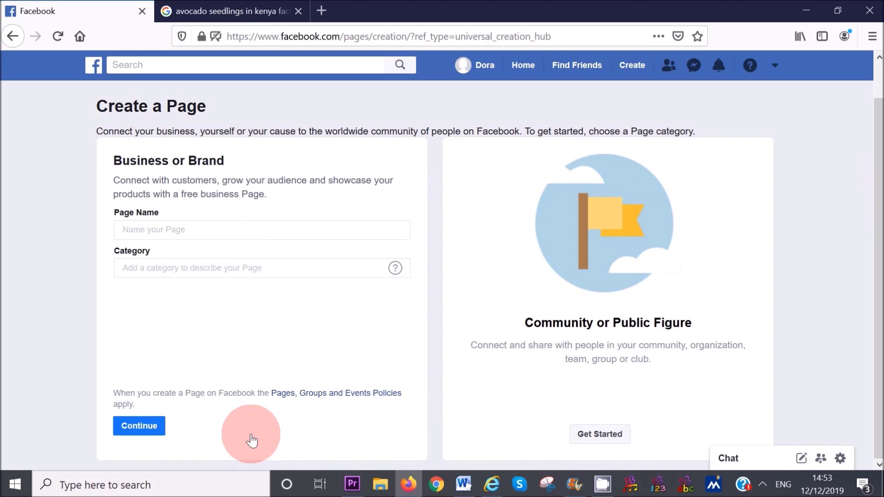
click(142, 228)
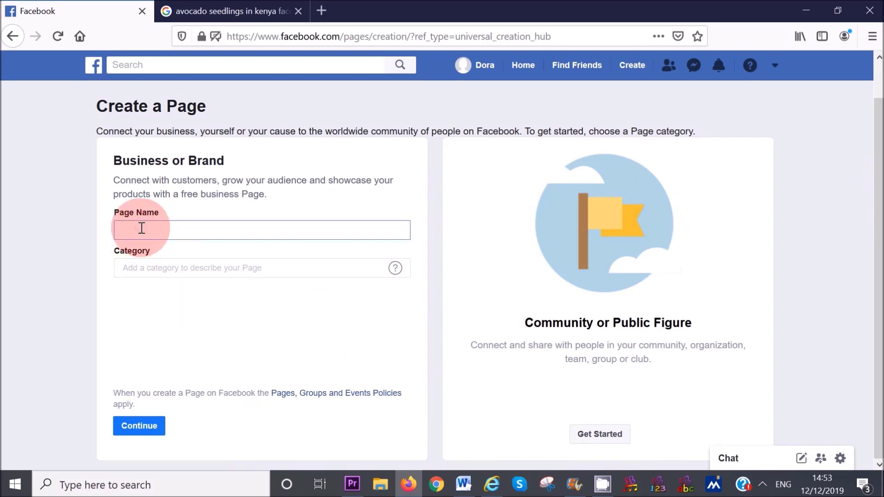
text(Av)
key(BackSpace)
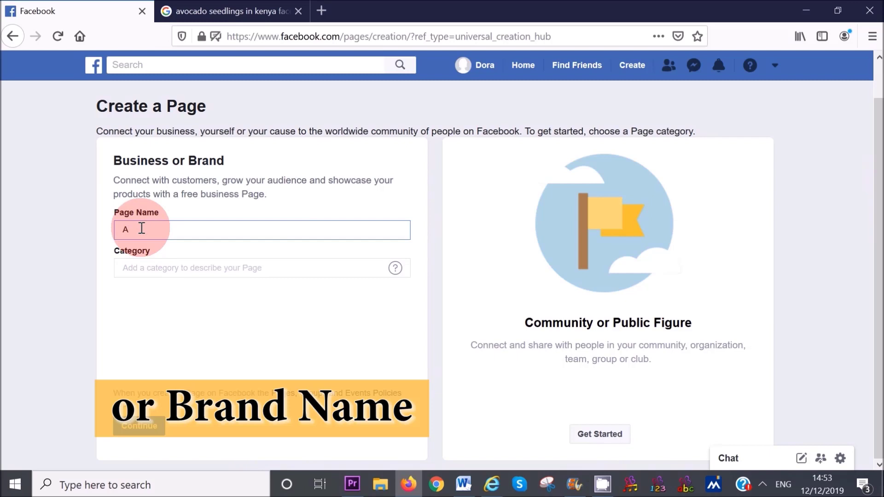
text(vocados in Keny)
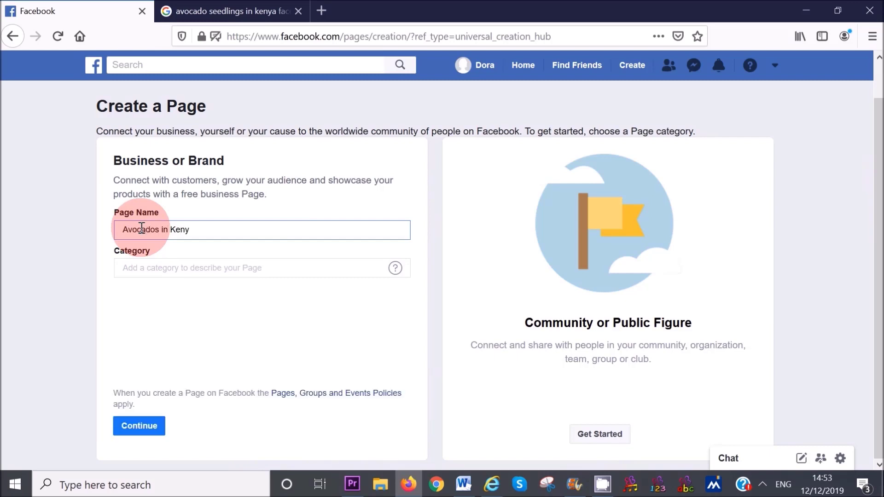
text(a)
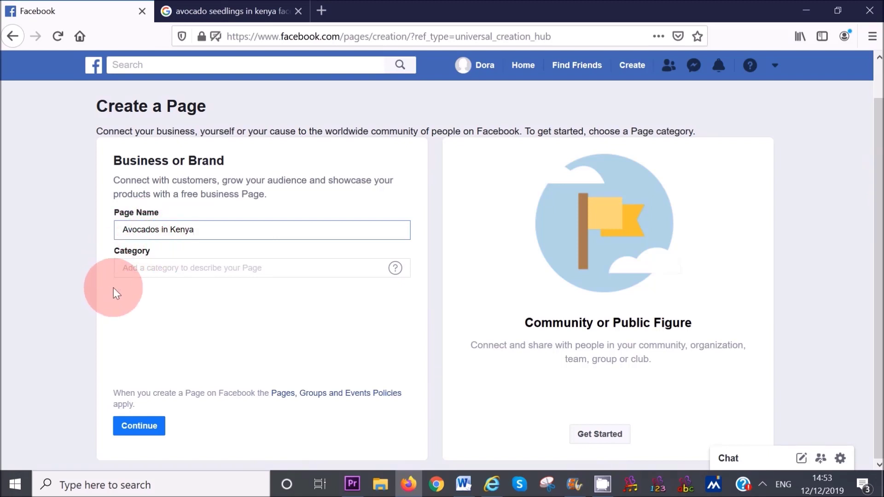
click(129, 268)
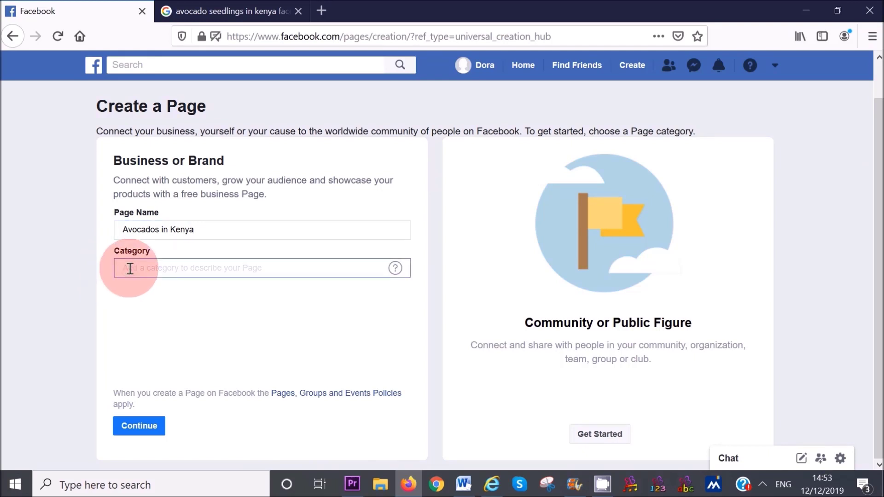
text(farm)
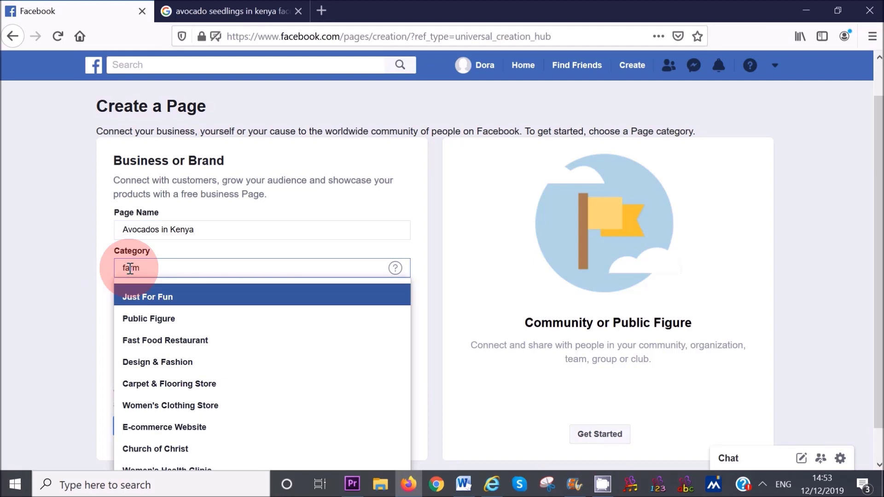
text(ing)
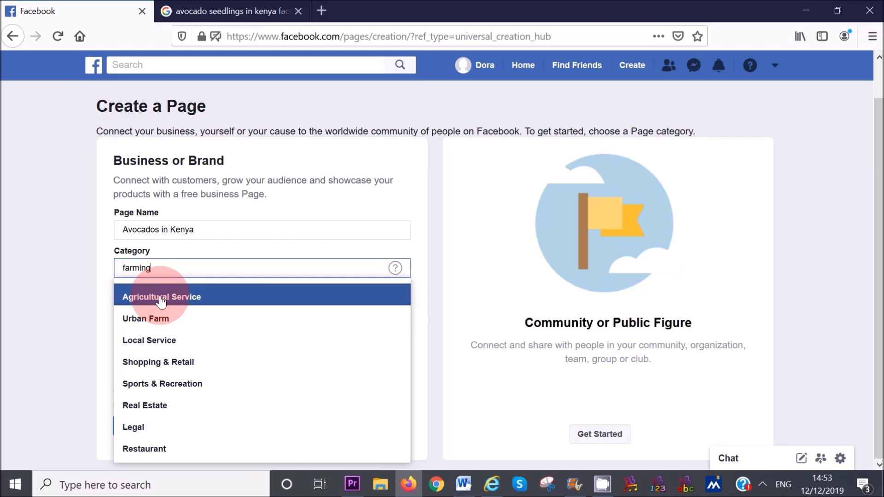
click(161, 303)
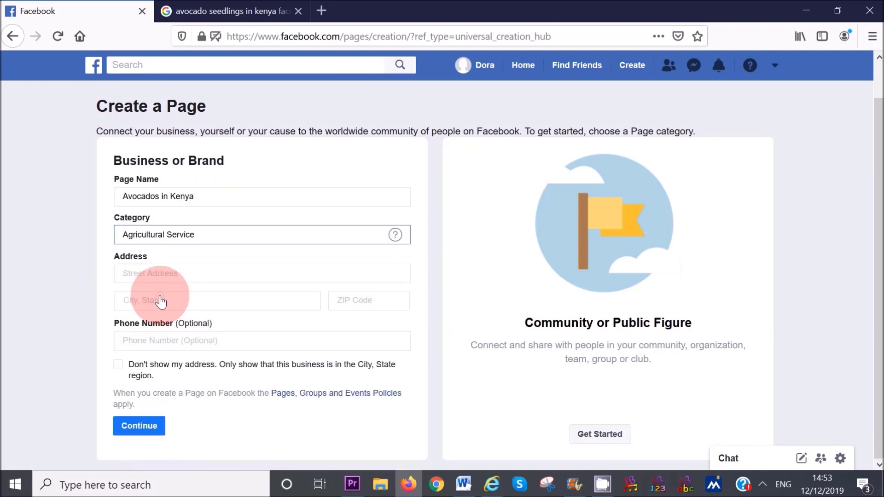
- Enter address Gatanga road, city Thika, ZIP 01000 and the phone number, then submit the page details
click(149, 273)
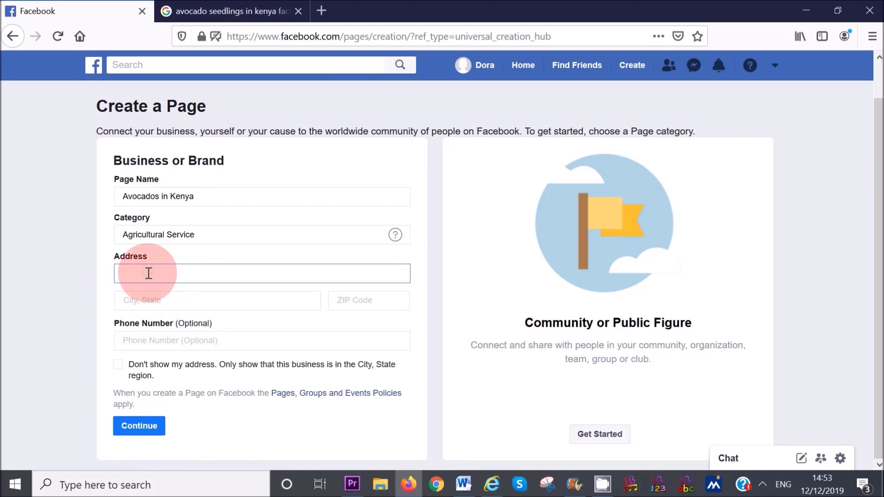
click(158, 304)
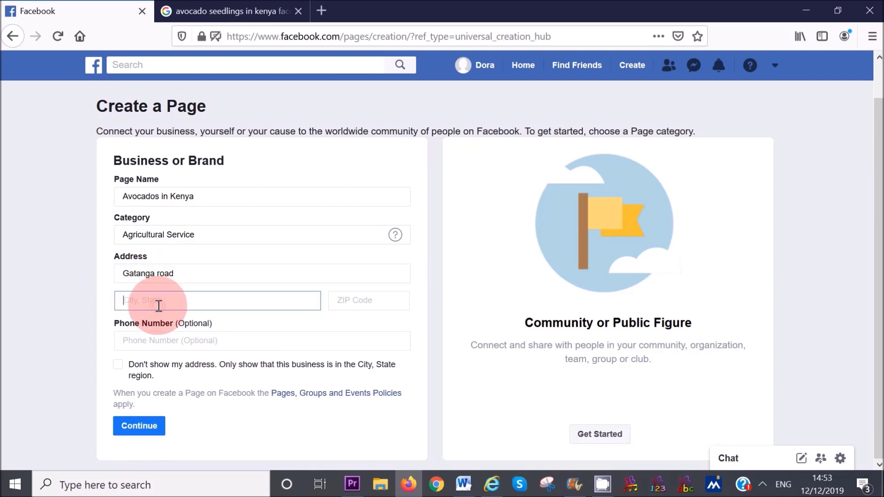
text(Thika)
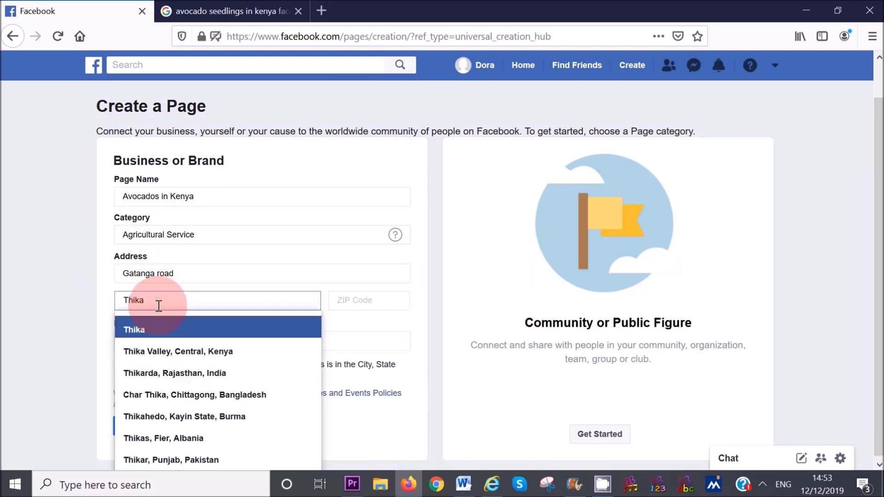
click(224, 329)
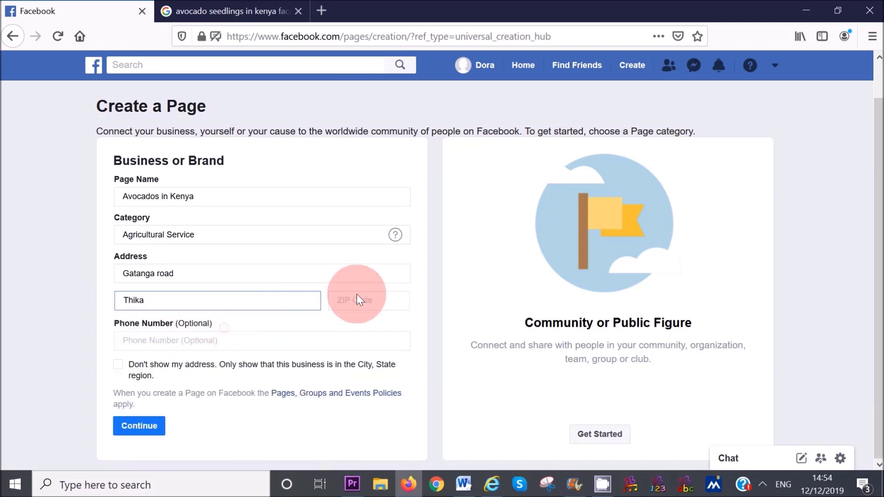
click(356, 297)
text(01000)
click(313, 339)
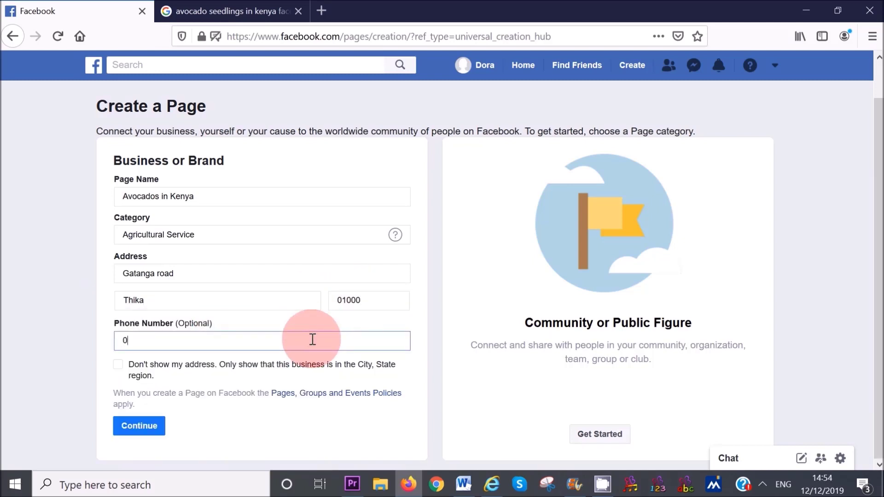
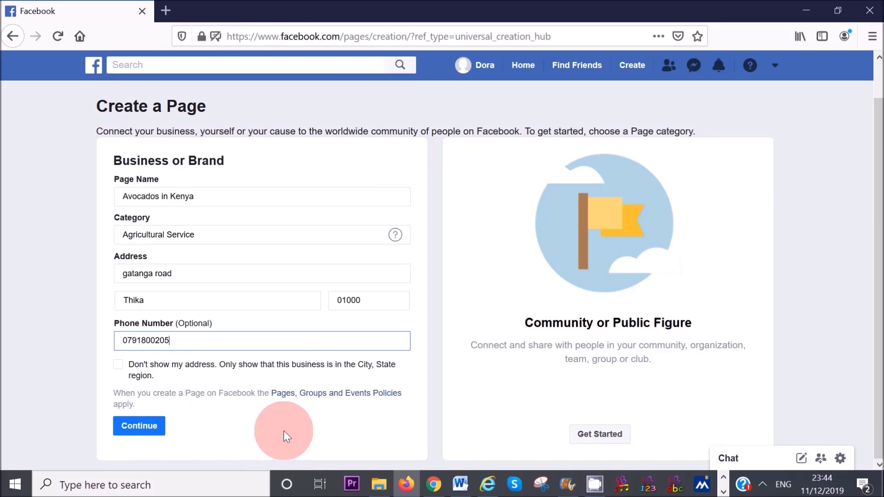
click(143, 434)
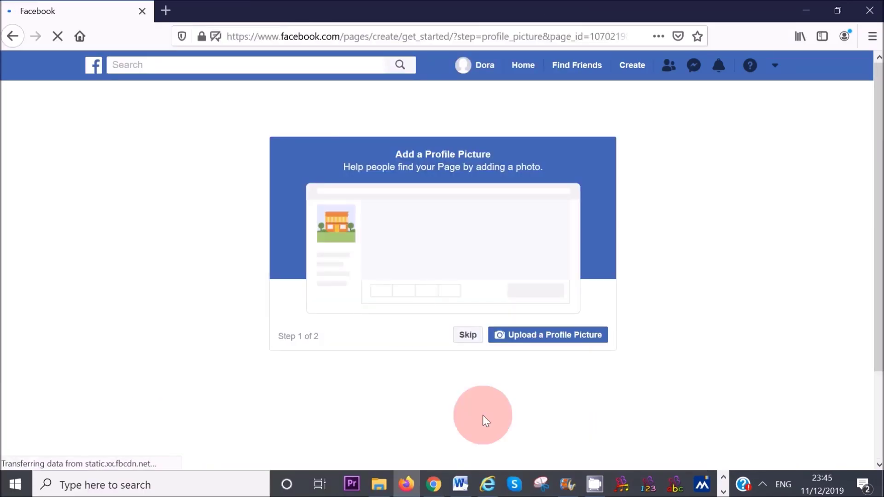
- Upload the image avocados-3513048_1920 (3) from the file dialog as the page's profile picture
click(545, 336)
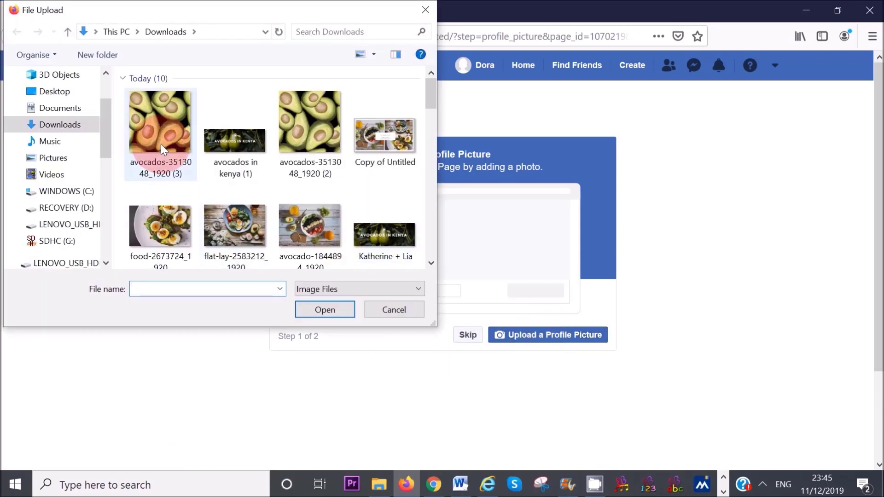
click(161, 144)
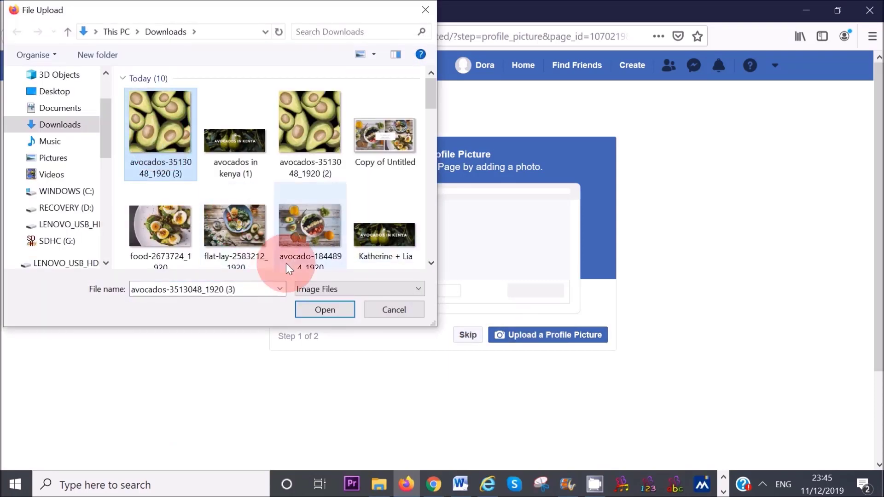
click(322, 313)
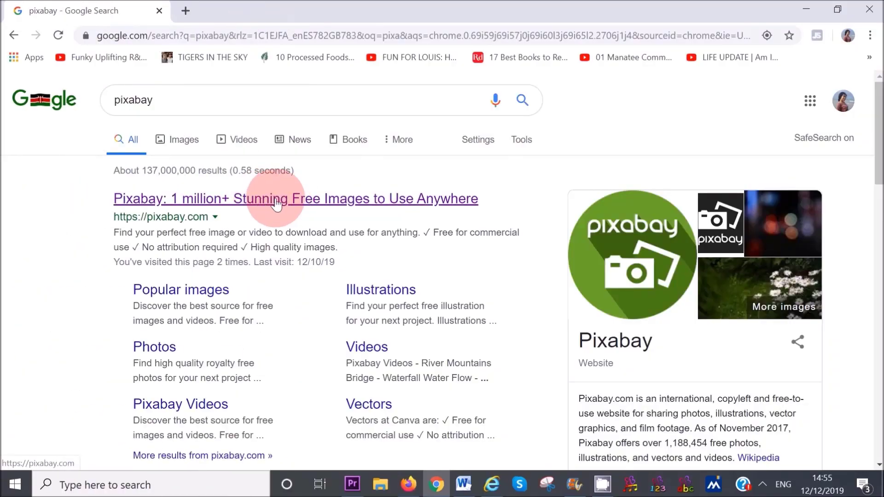
- Open Pixabay from Google results and search it for avocado images
click(289, 204)
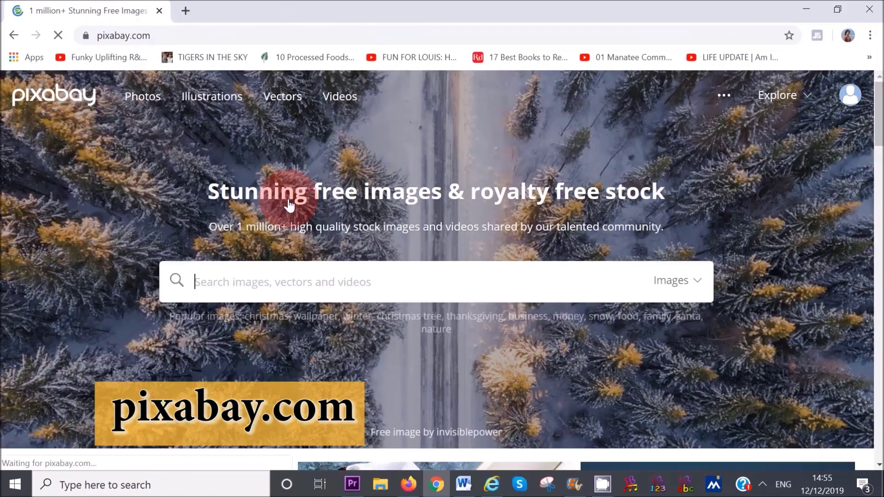
click(304, 284)
text(avocados)
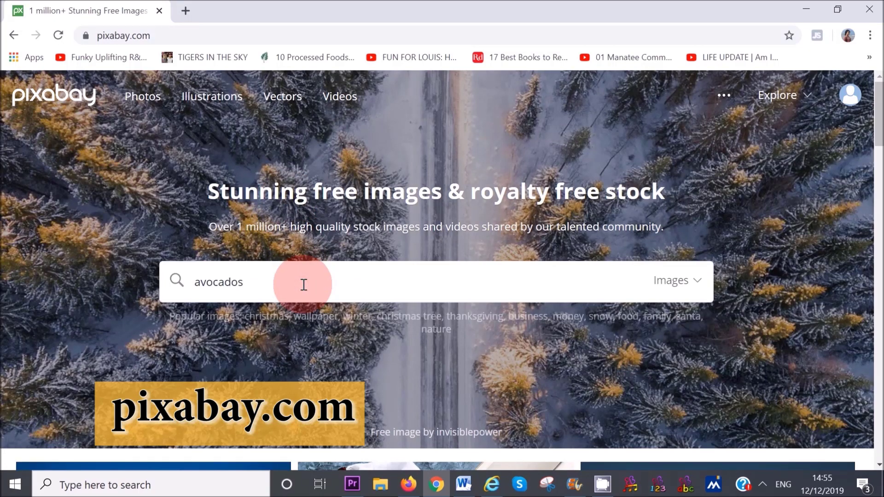
key(Return)
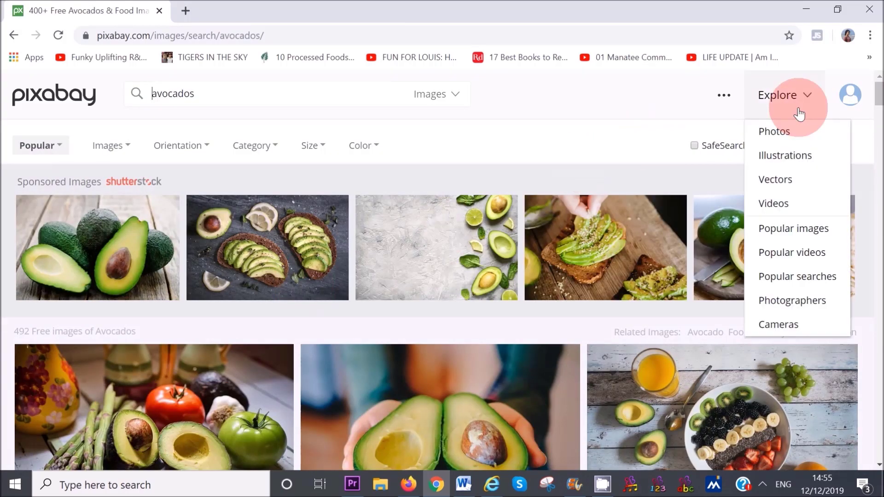
drag(881, 102, 880, 123)
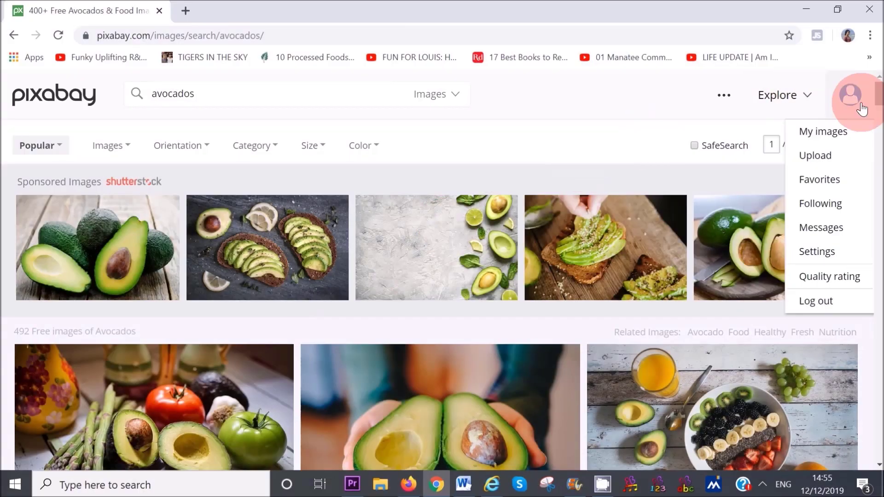
drag(881, 103, 880, 117)
- Download the painted avocado halves illustration at 1920×1920
click(500, 265)
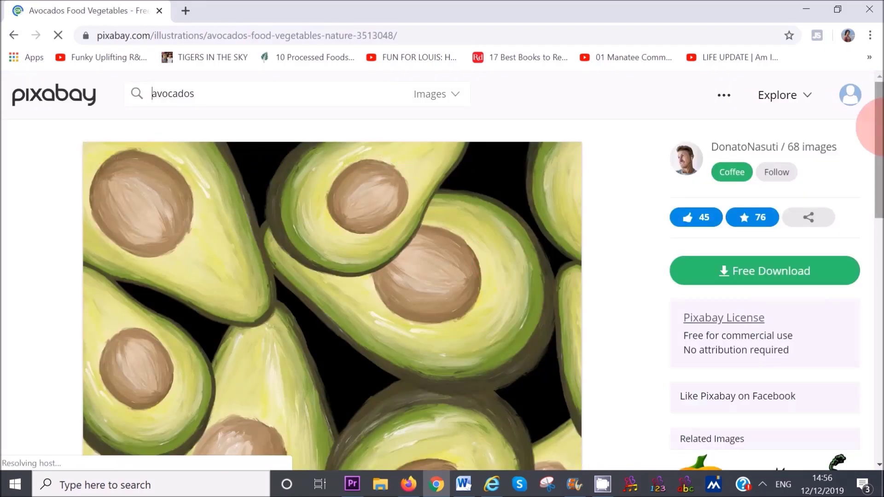
drag(876, 125, 875, 161)
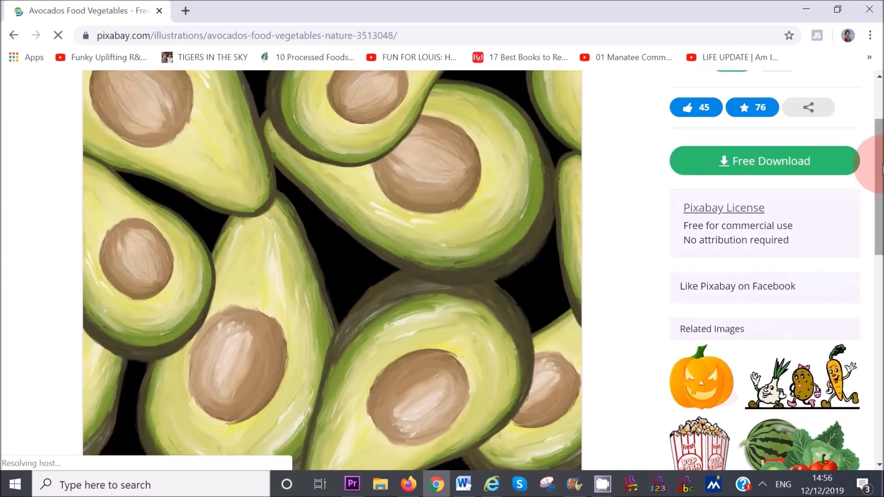
click(783, 161)
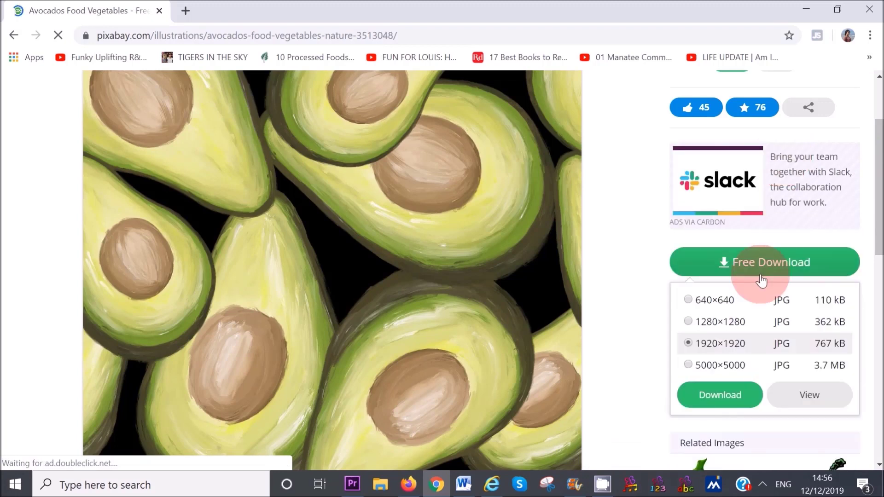
click(730, 357)
click(720, 399)
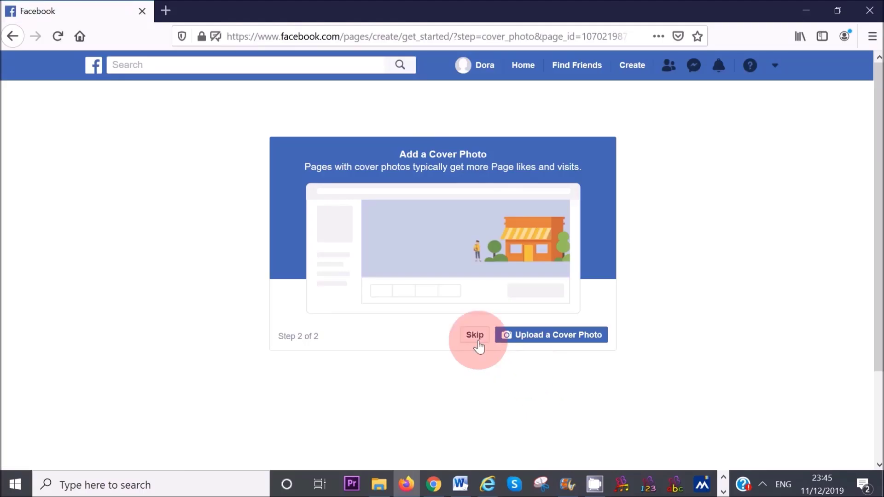
- Skip the Add a Cover Photo step to finish the page setup
click(474, 336)
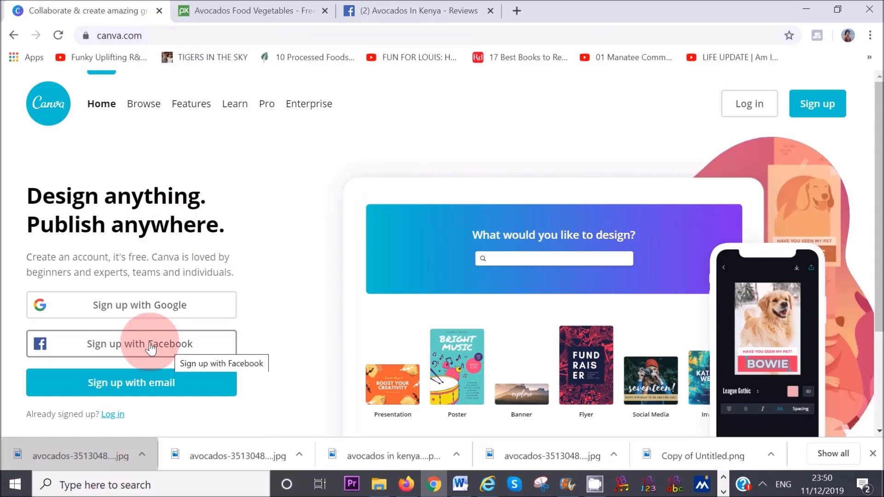
- Sign in to Canva with Facebook and create a custom 360 × 360 px blank design
click(152, 345)
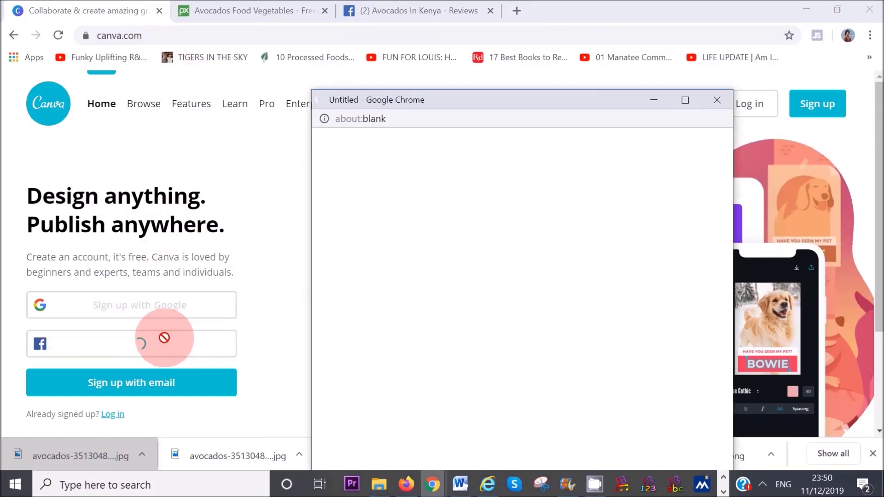
click(283, 331)
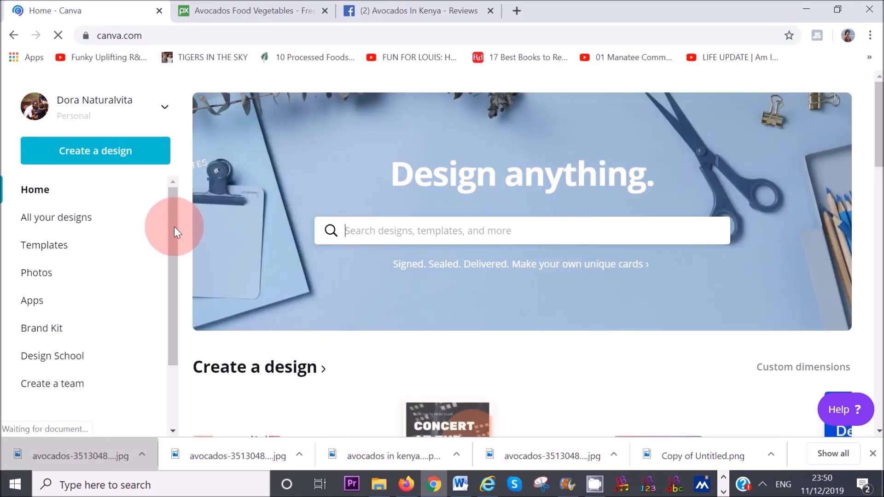
click(95, 153)
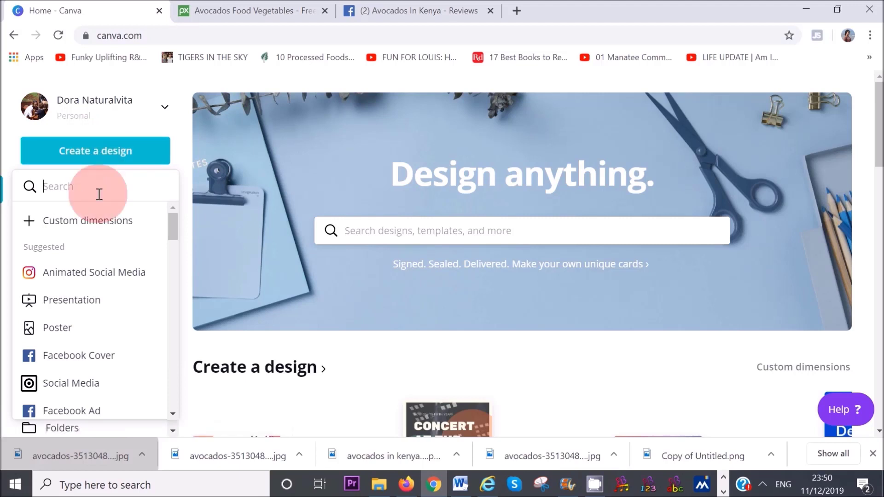
click(102, 228)
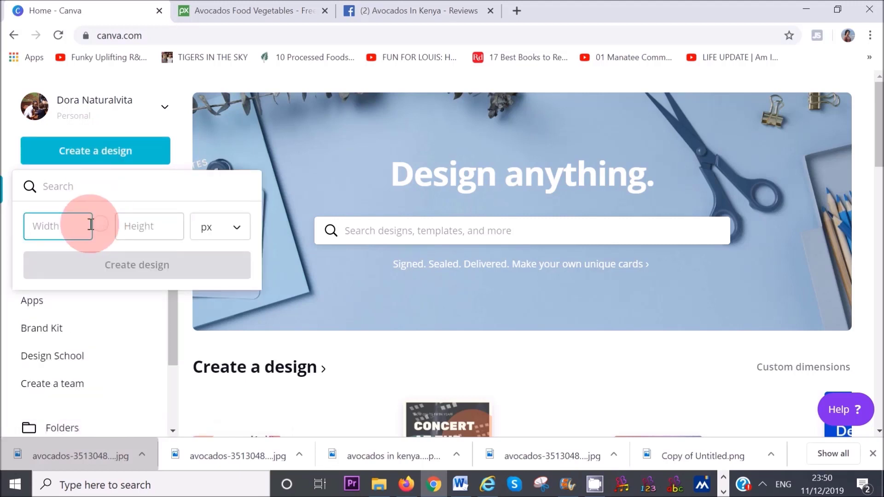
text(360)
click(146, 237)
text(360)
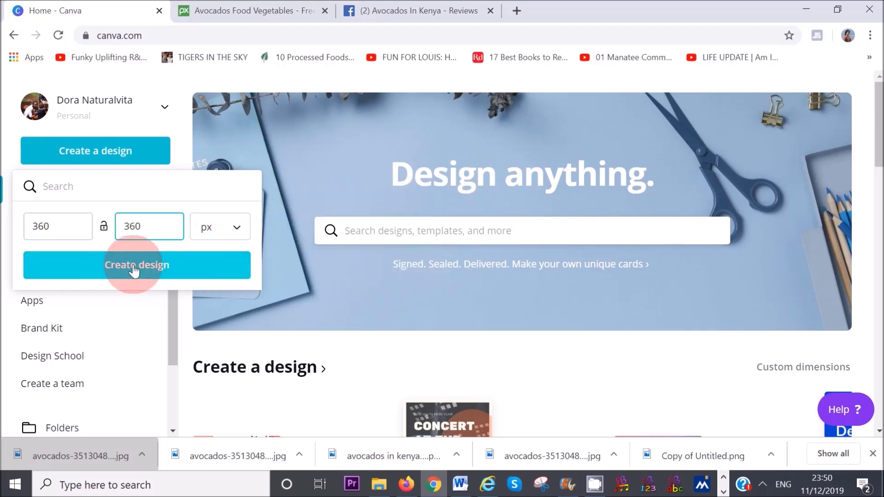
click(134, 271)
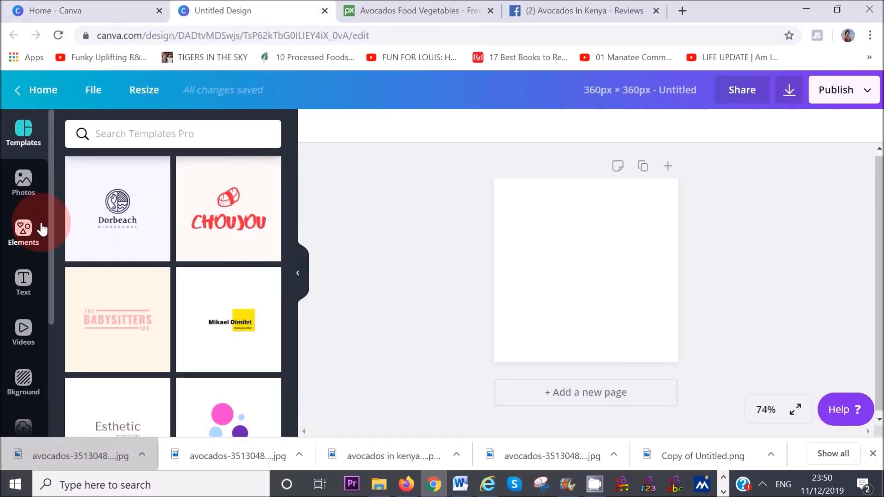
- From the Canva home's design types list, create a new Facebook Cover design
scroll(51, 227, down, 1)
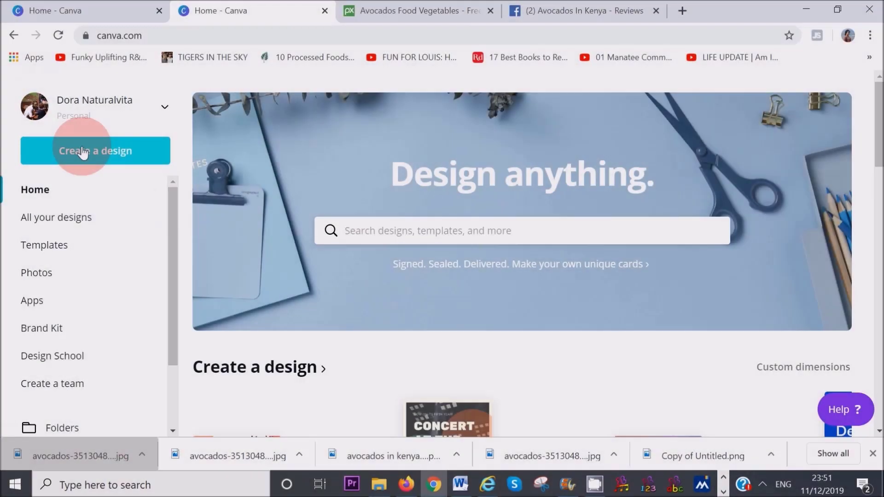
click(83, 151)
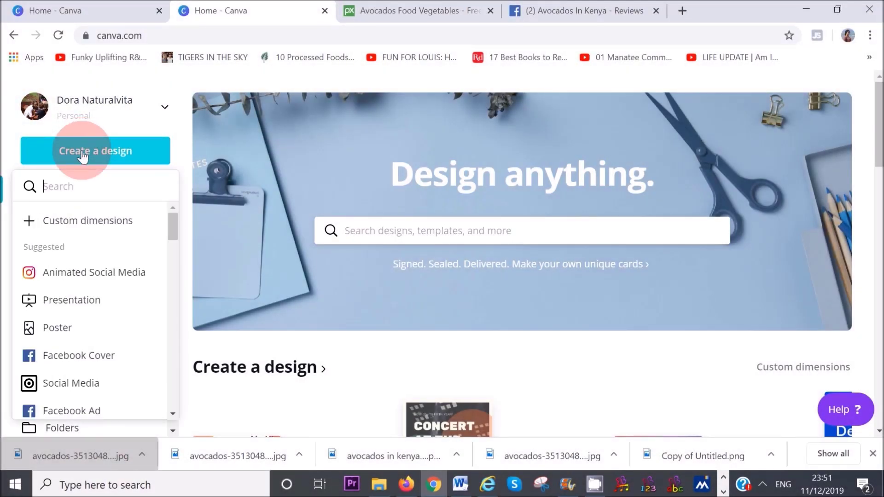
click(84, 187)
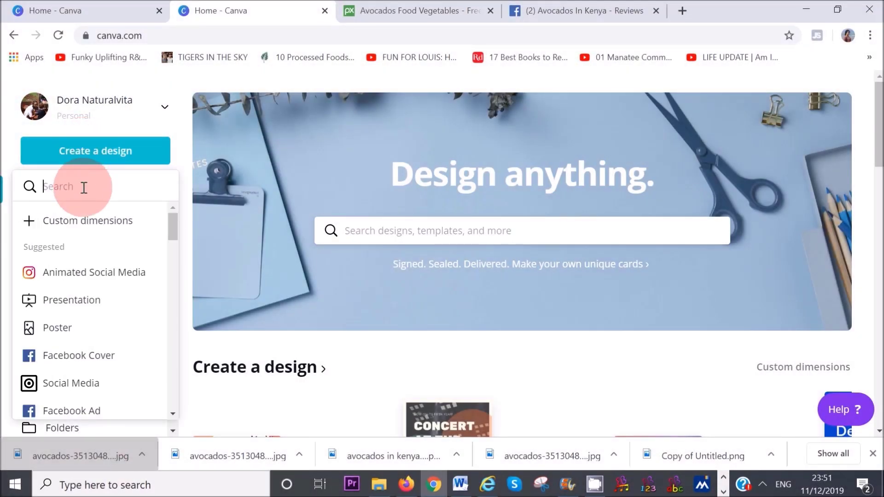
click(85, 359)
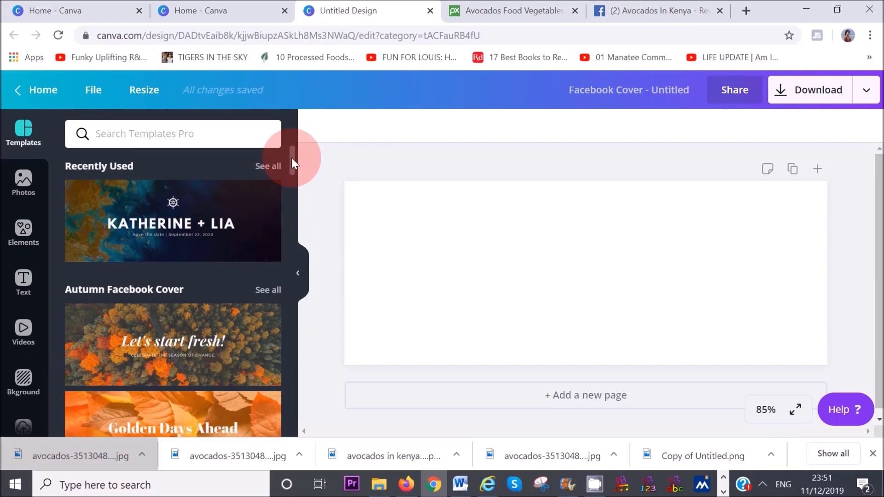
- Apply the KATHERINE + LIA template and add a hanging-avocados stock photo found by searching 'avocado'
drag(291, 157, 302, 153)
click(198, 232)
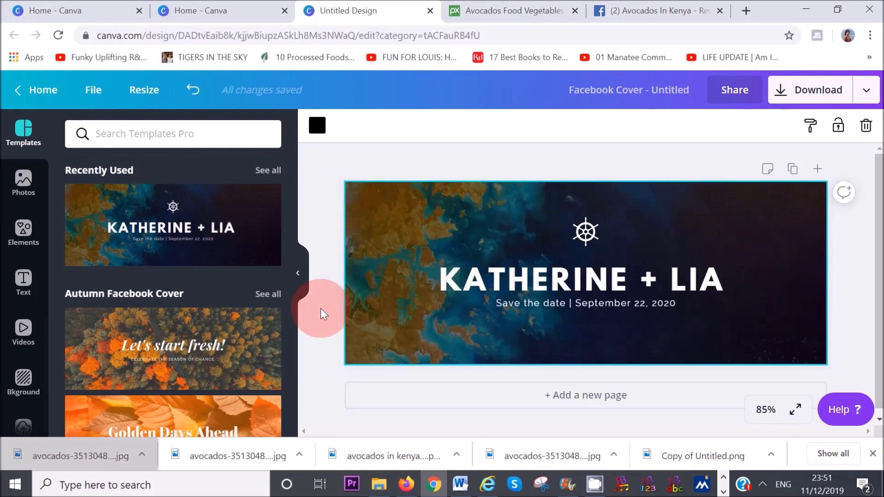
click(24, 189)
click(147, 141)
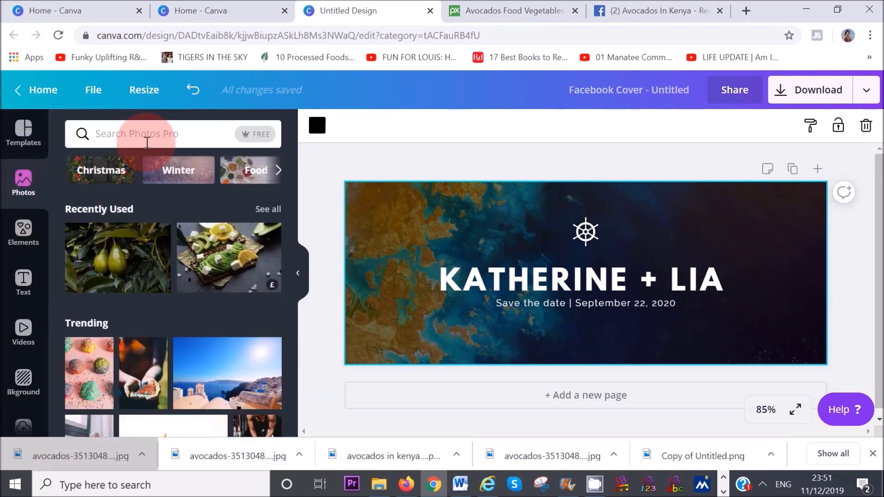
text(a)
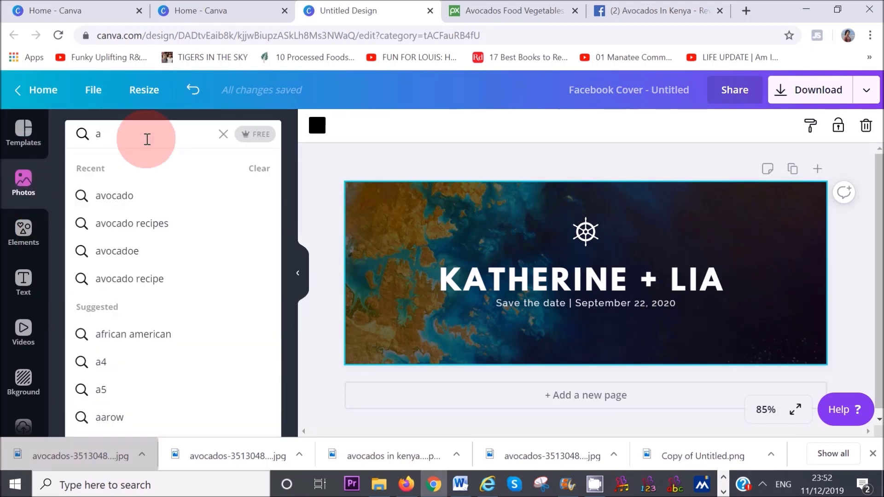
click(142, 195)
drag(292, 164, 294, 332)
click(104, 265)
- Stretch the avocado photo over the whole canvas and send it behind the heading
drag(475, 265, 349, 265)
drag(697, 270, 831, 270)
drag(585, 200, 585, 181)
drag(588, 347, 592, 371)
right_click(593, 289)
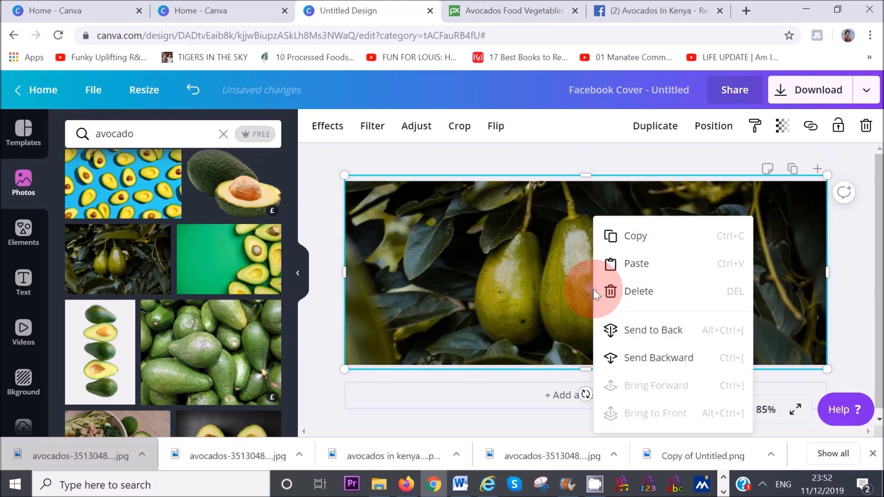
click(638, 358)
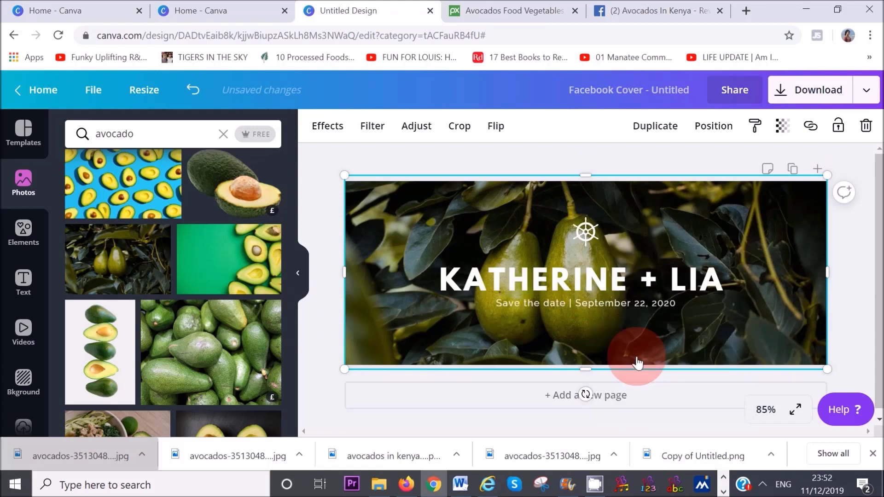
- Change the heading text to 'Avocados in Kenya' at font size 32
double_click(724, 277)
text(Avocados in Kenya)
click(447, 126)
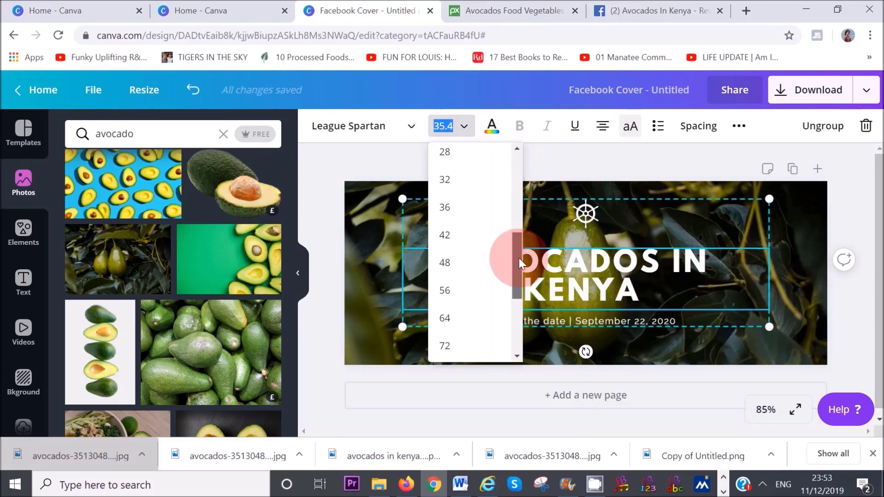
scroll(451, 260, up, 3)
click(449, 259)
click(482, 162)
- Delete the date subtitle and the wheel icon from the cover
click(646, 306)
key(Delete)
click(587, 229)
key(Delete)
- Add a small white avocado outline element above the title
click(23, 230)
click(90, 210)
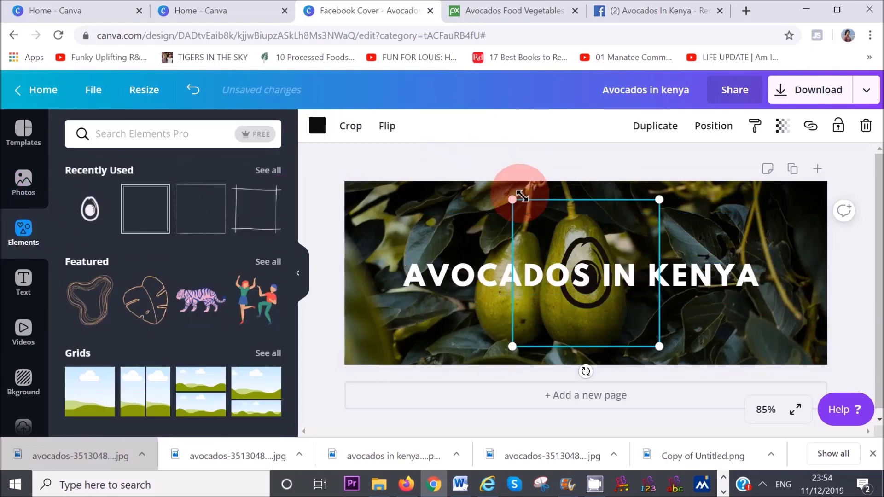
drag(515, 200, 593, 213)
click(317, 126)
click(191, 178)
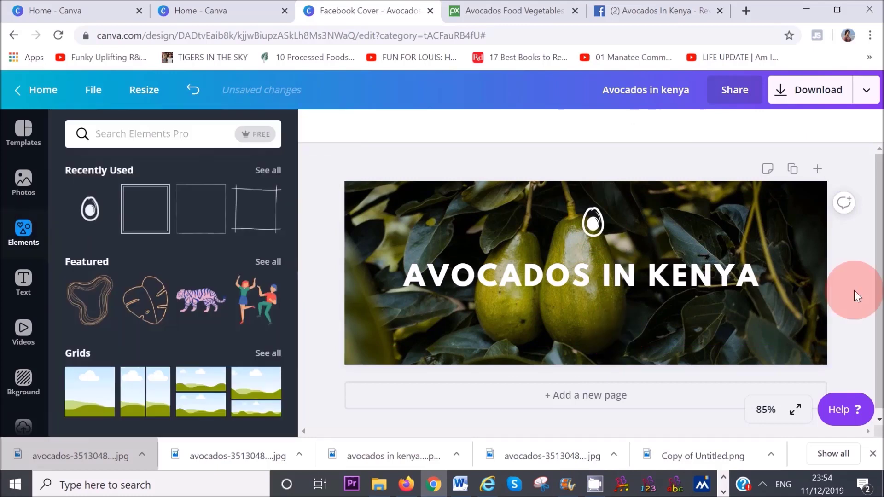
click(854, 291)
- Download the finished cover design as a PNG
click(811, 92)
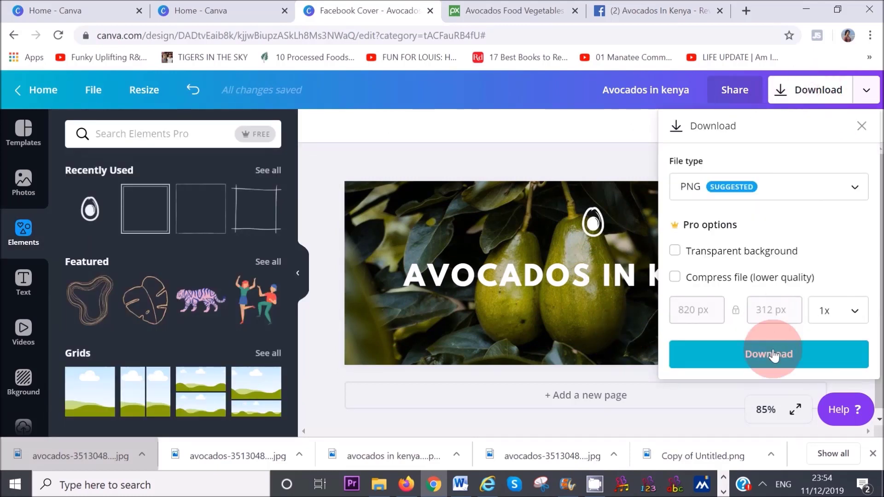
click(773, 361)
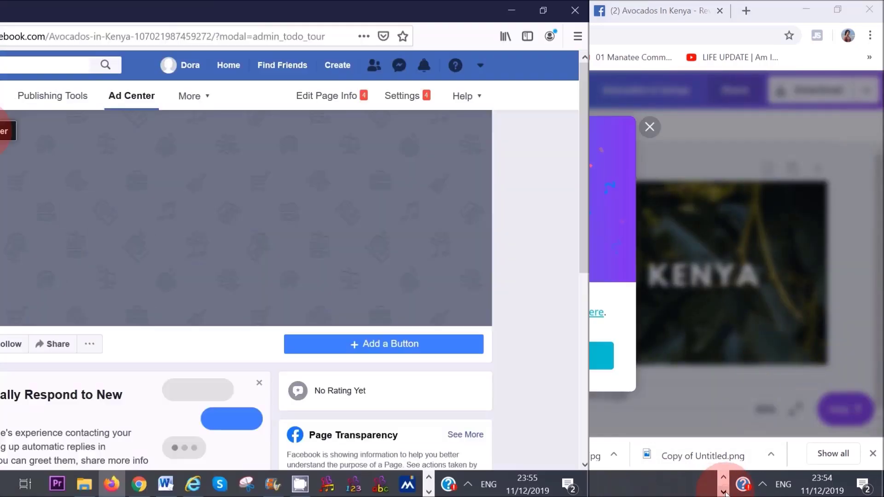
click(279, 134)
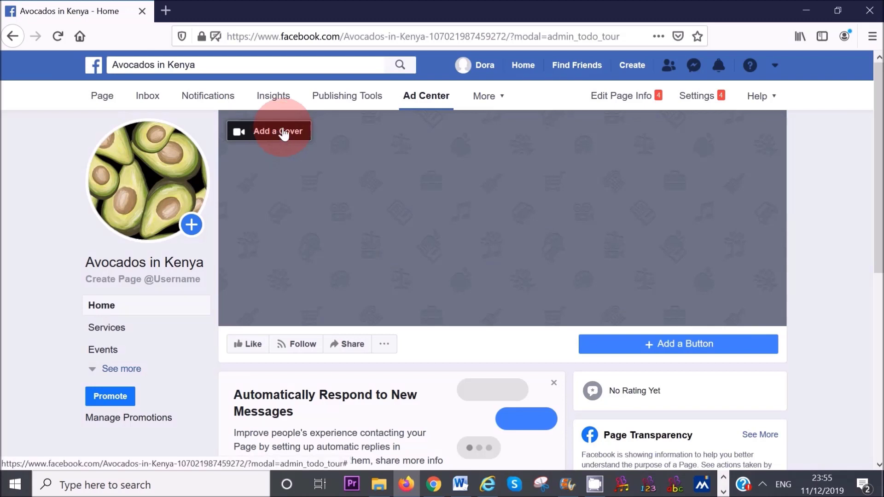
- Upload 'Avocados in kenya (2)' as the page's new cover photo and save it
click(280, 181)
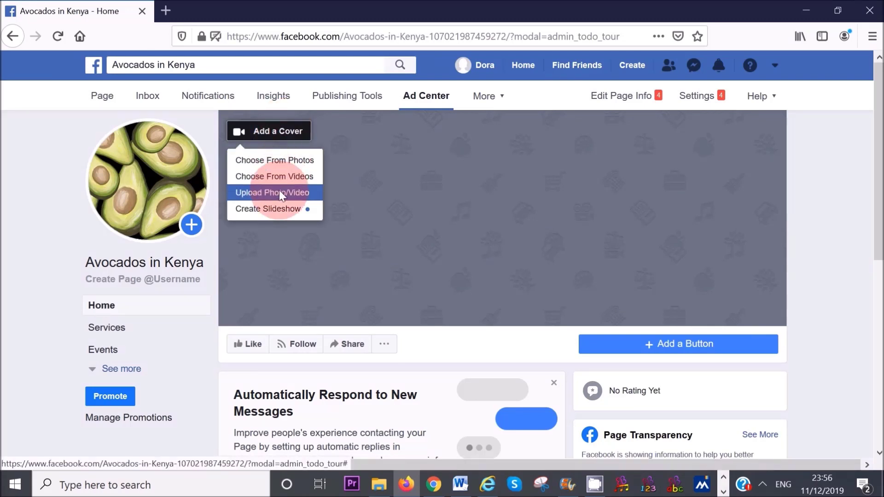
click(279, 191)
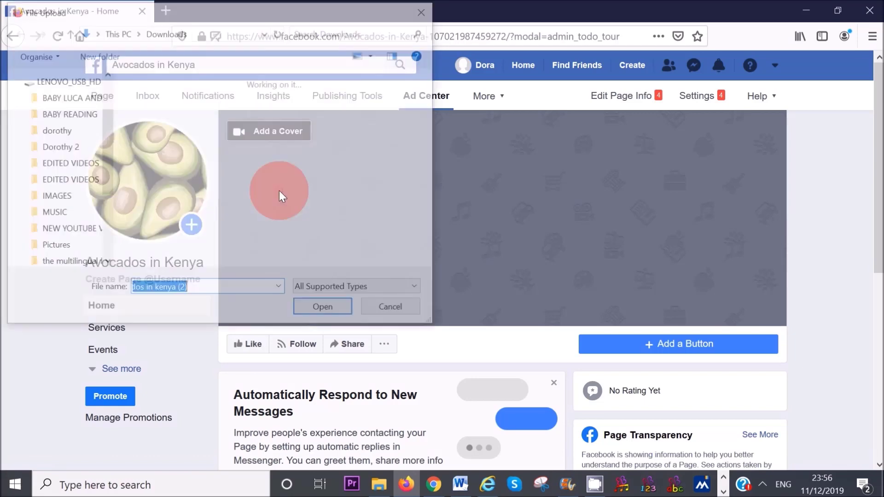
click(155, 134)
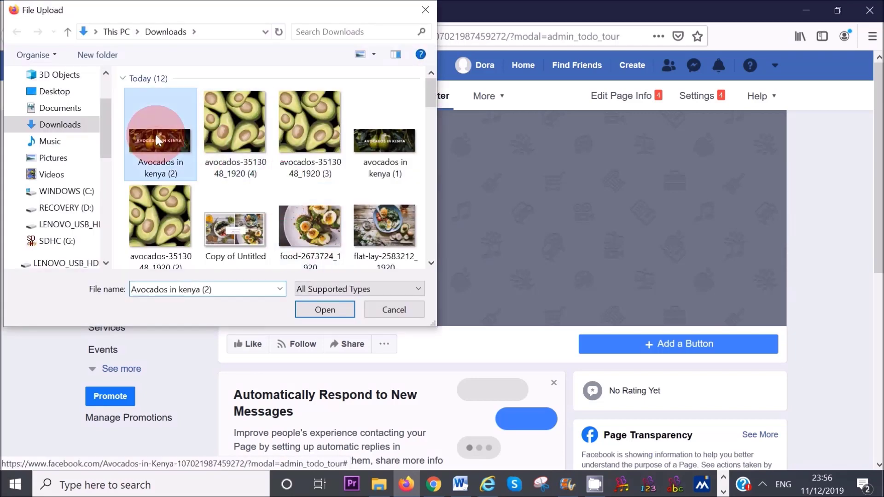
click(319, 310)
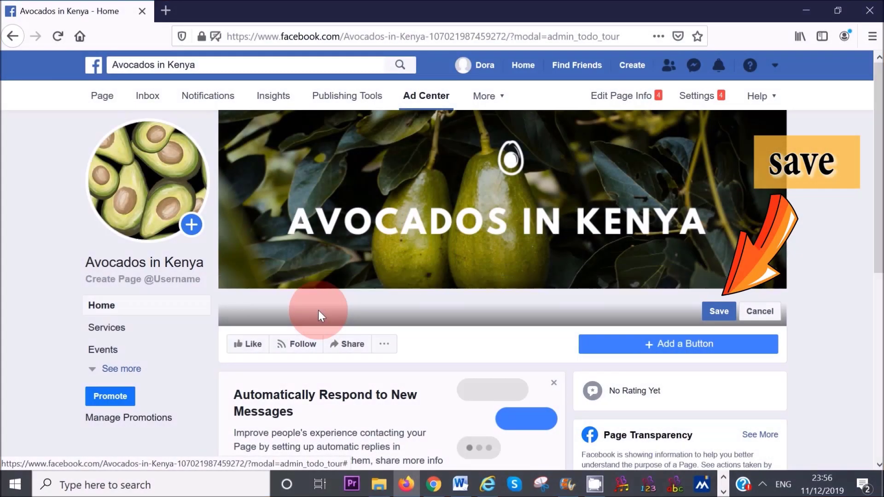
click(718, 312)
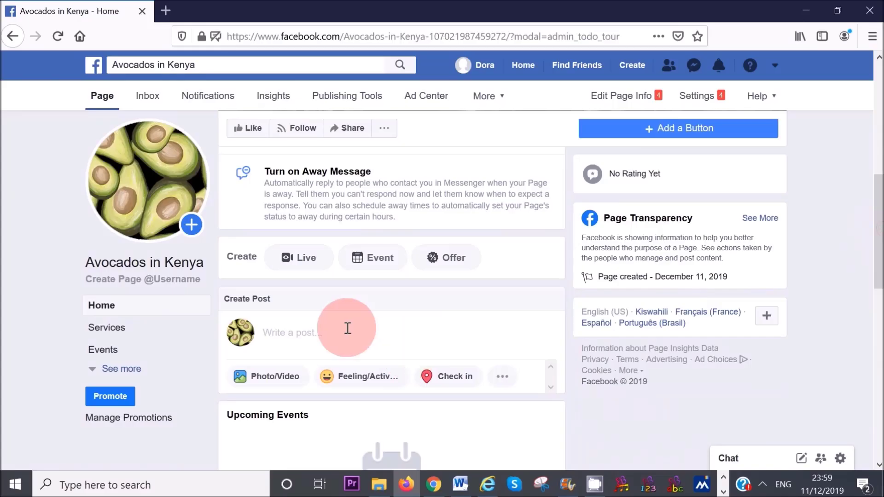
- Post the avocado article link preview with the caption 'Avocado Health Benefits!'
click(347, 328)
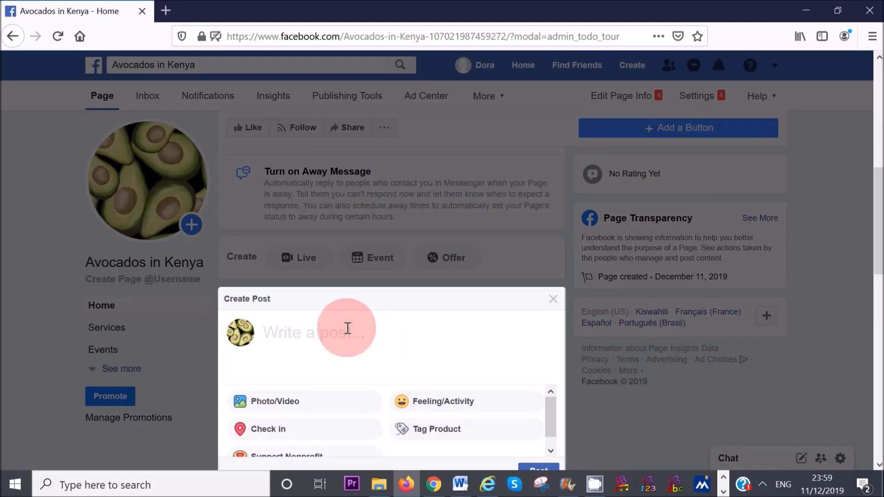
text(https://wellness99.com/avocado-health-benefits-15-reasons-to-eat-these-fabulous-fruits/?fbclid=IwAR02m9kGoc0U_gQQFsmUpYAdcsoAjSG6xYEtusd7R4Ohxn5H6cqV-Ja6qEQ)
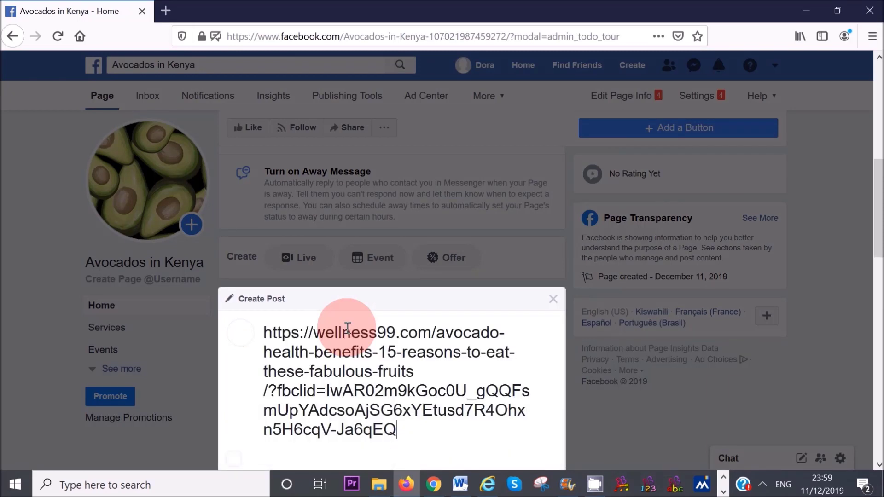
scroll(876, 239, down, 3)
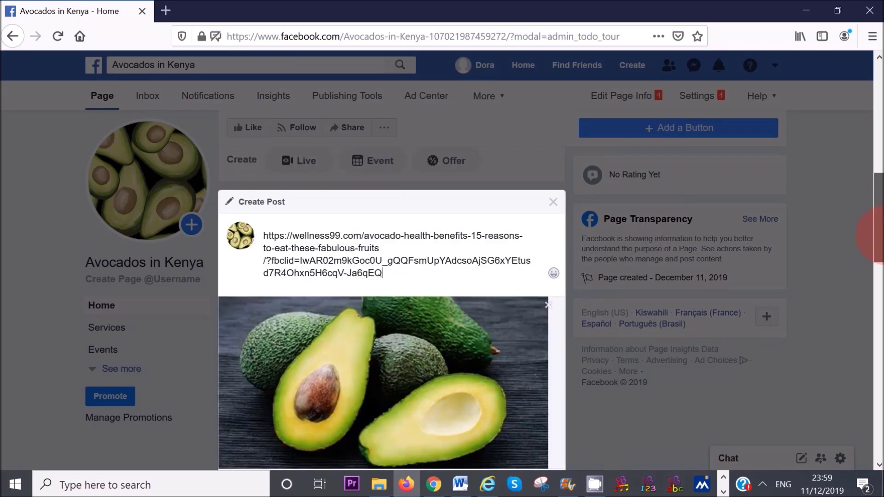
drag(394, 240, 265, 196)
key(BackSpace)
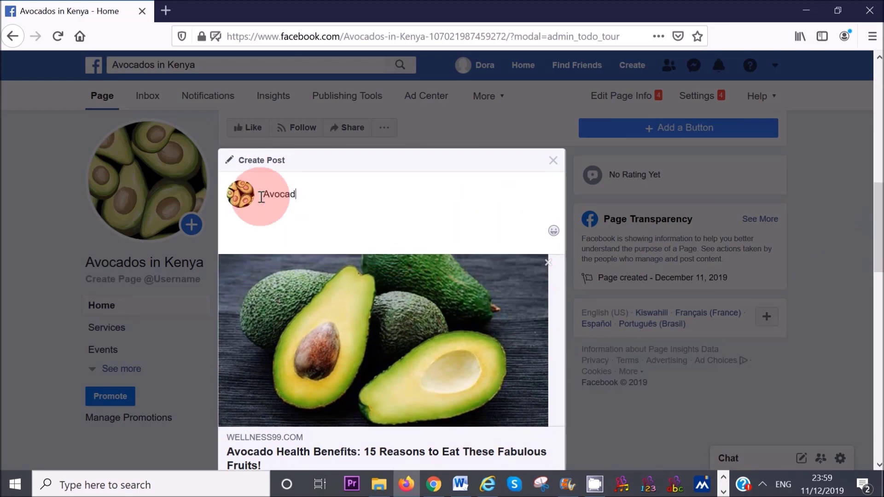
text(Avocado Health Benefits!)
scroll(876, 237, down, 3)
click(537, 437)
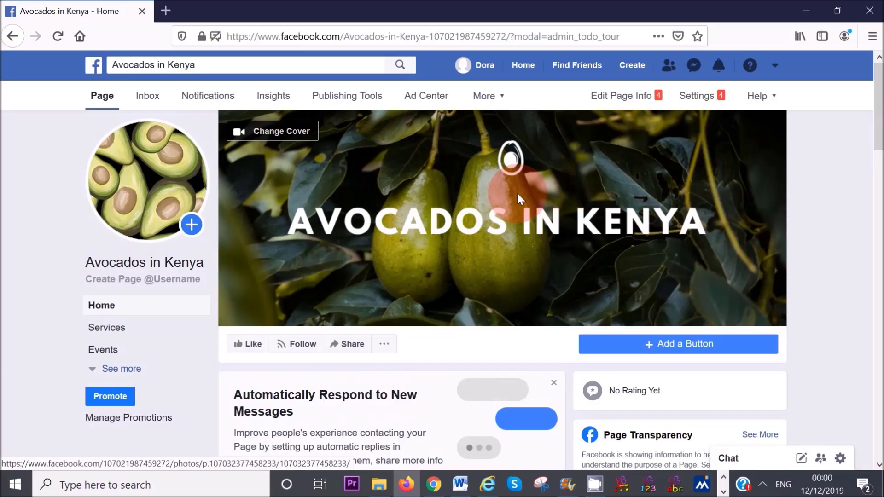
click(520, 199)
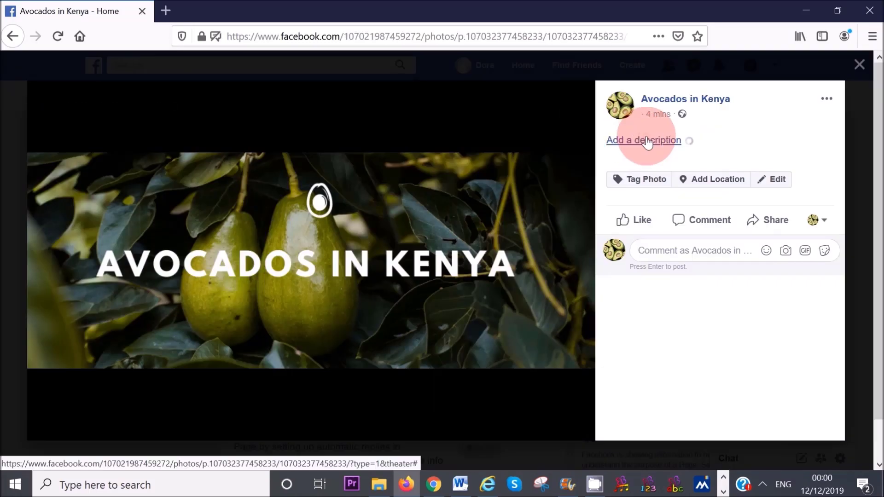
click(647, 141)
text(Avocados in Kenya are fresh, creamy and delicious www.naturalvita.net)
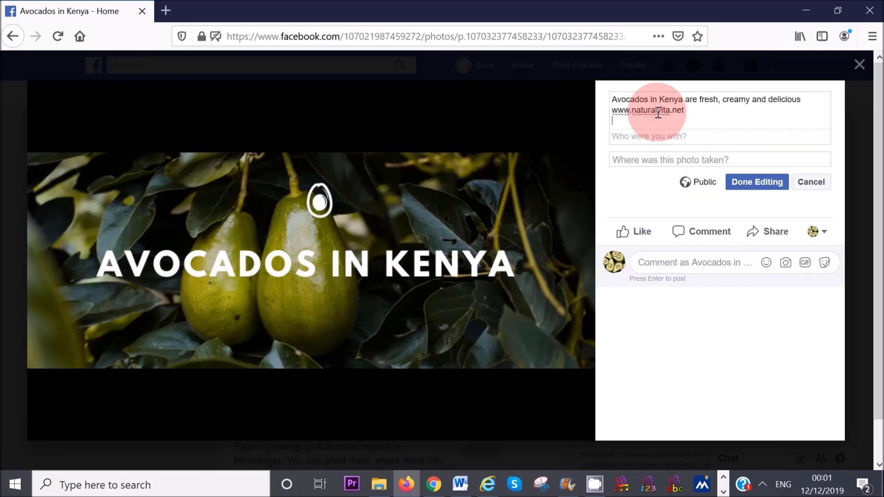
click(805, 102)
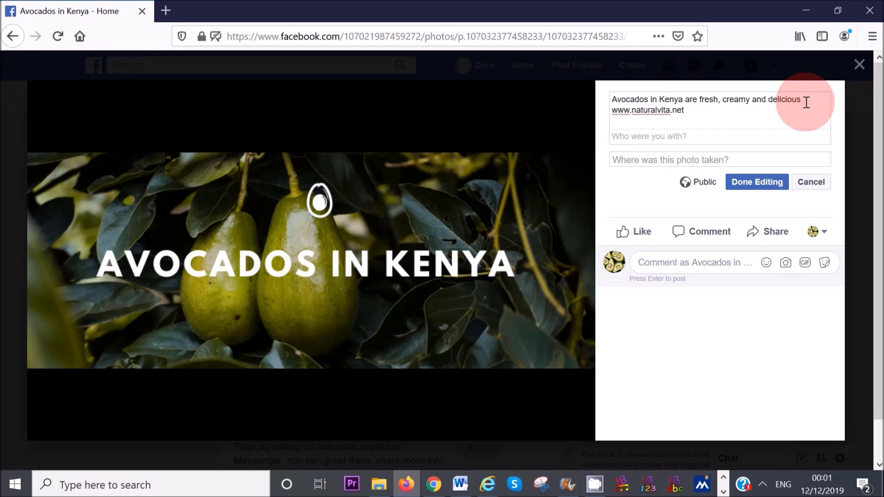
text(.)
key(Return)
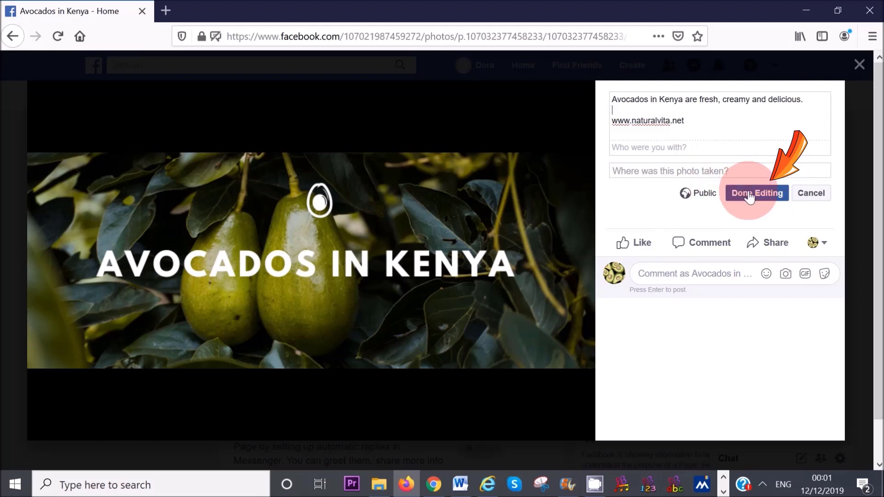
click(749, 196)
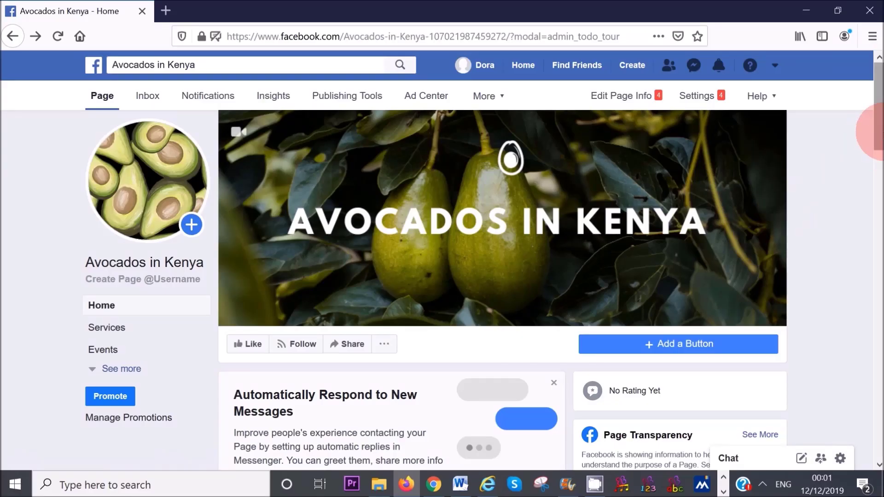
scroll(879, 137, down, 1)
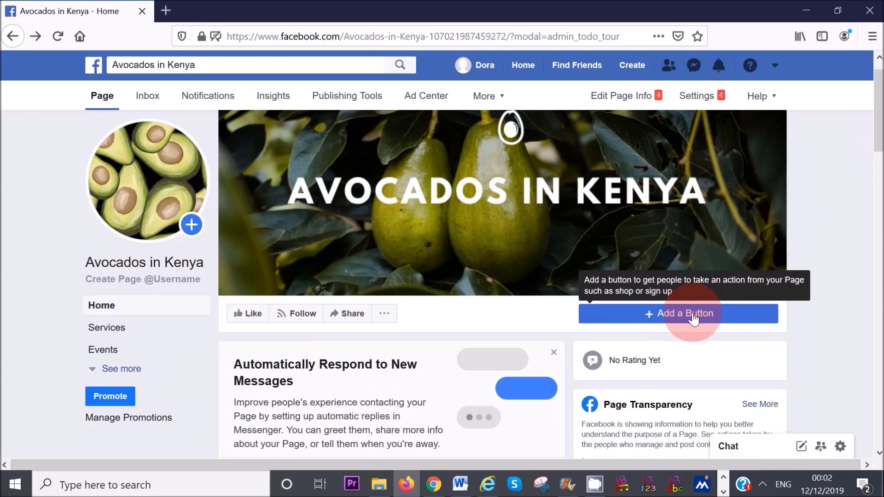
- Start adding a page button and look through the booking and contact options, including Call Now
click(693, 318)
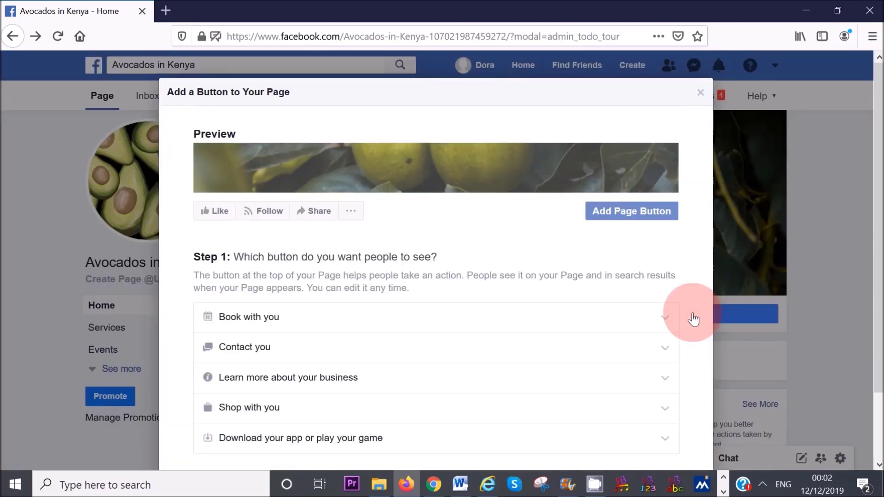
click(663, 317)
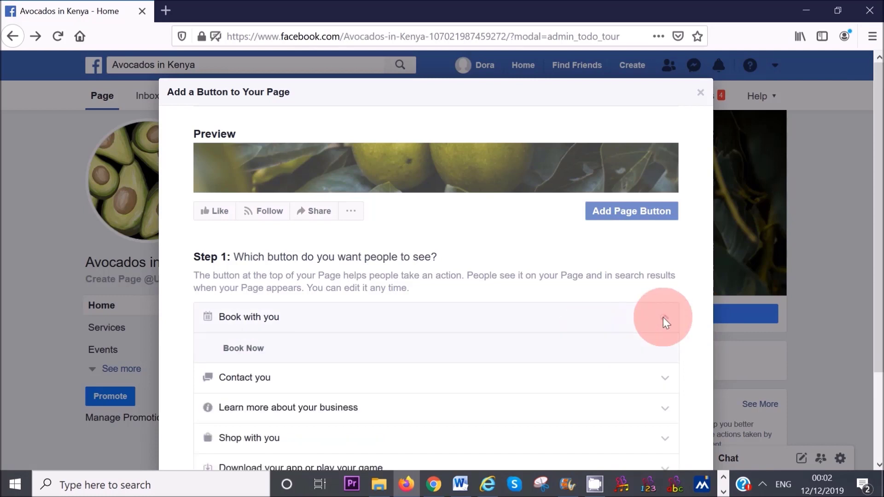
scroll(820, 292, down, 2)
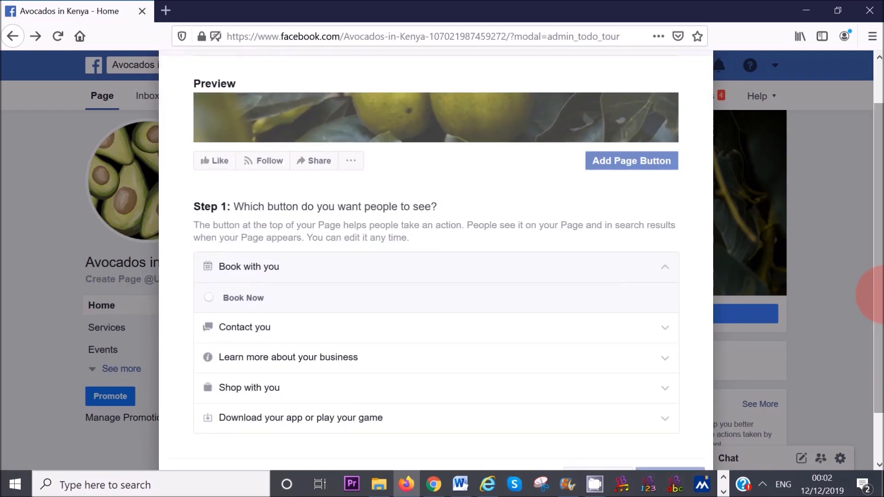
click(664, 330)
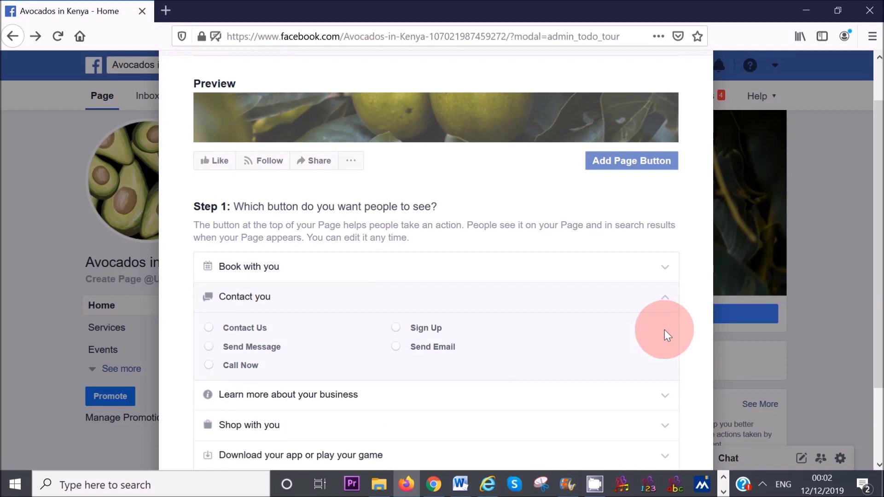
click(210, 366)
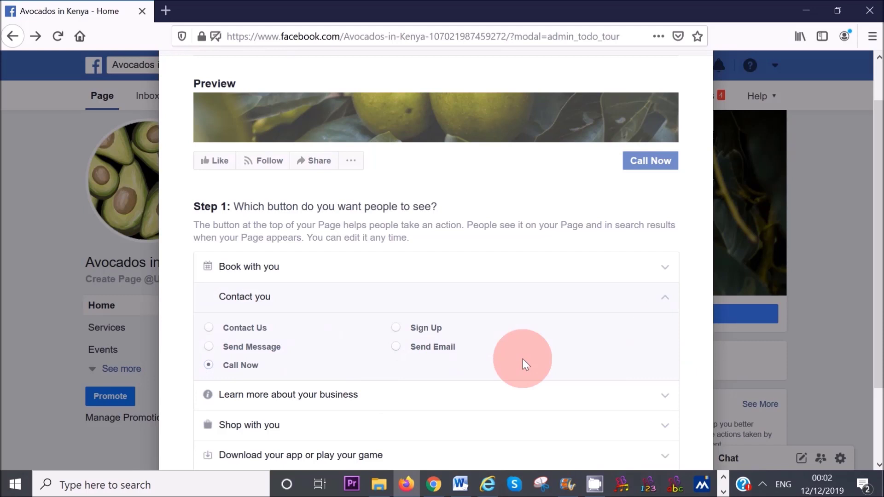
scroll(870, 247, down, 1)
click(303, 317)
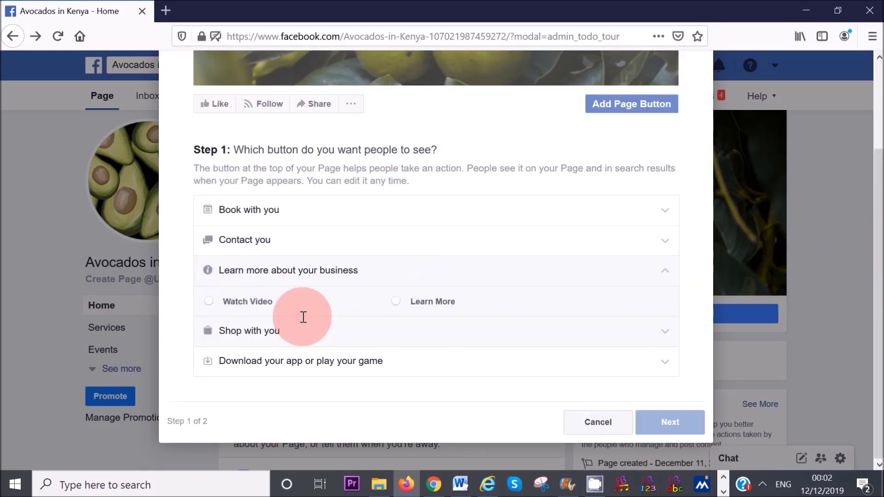
click(397, 302)
click(670, 421)
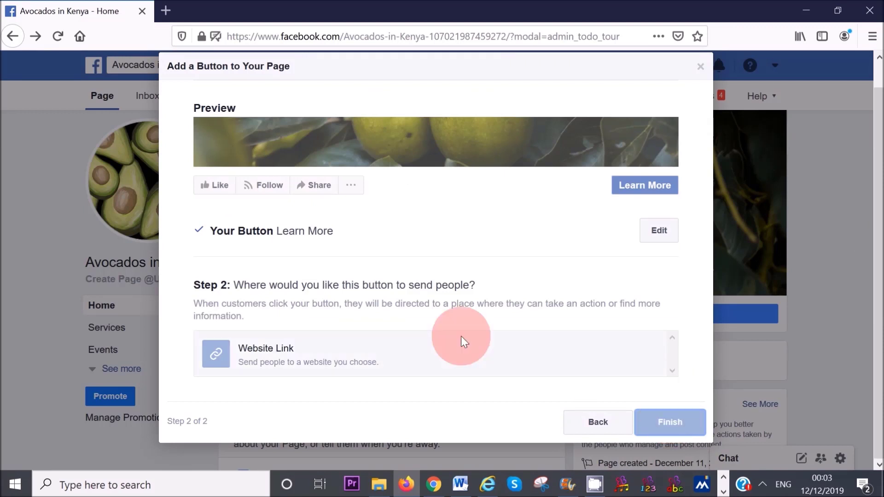
click(464, 342)
click(259, 140)
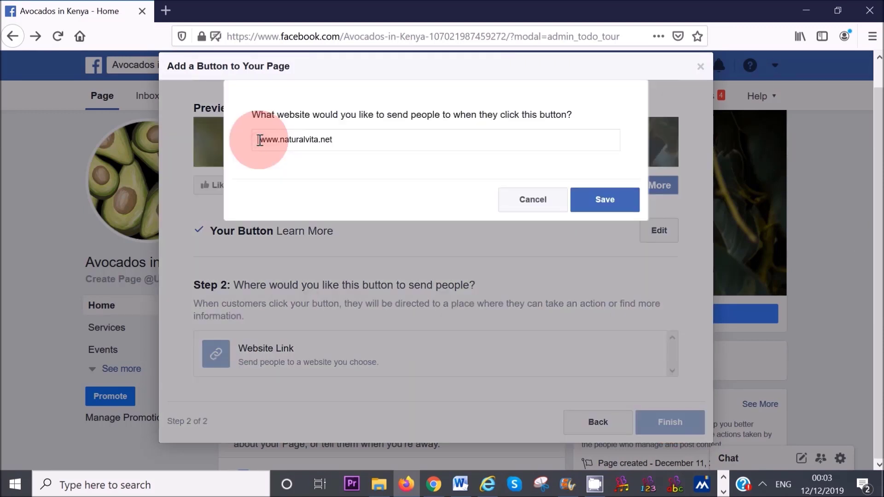
click(594, 200)
click(668, 389)
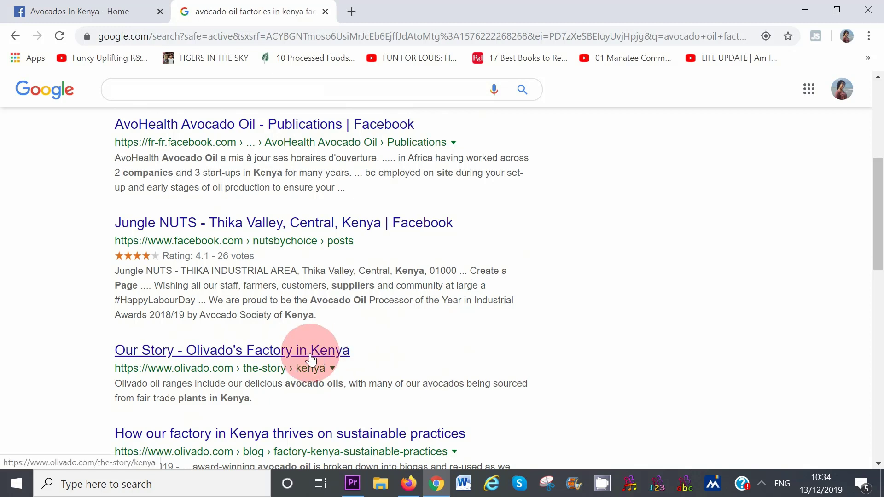
- Open the 'Jungle NUTS – Thika Valley, Central, Kenya' Facebook result
click(307, 227)
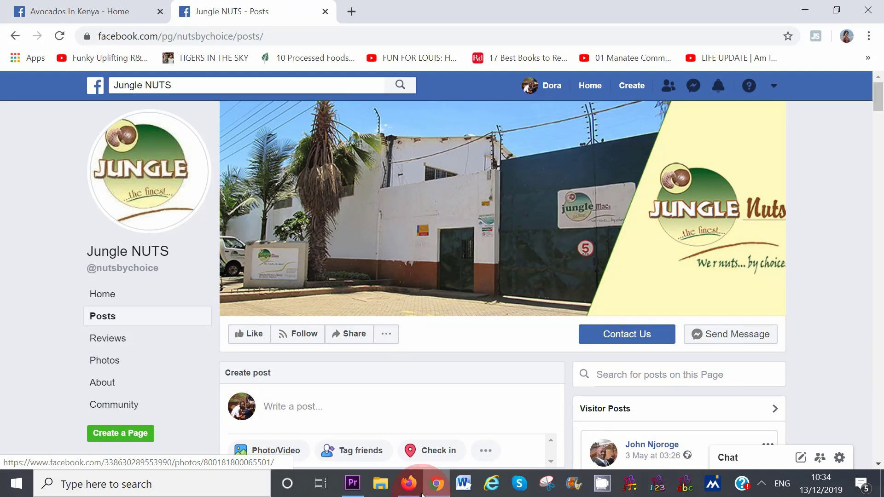
- Go back to the Avocados in Kenya page's About section and launch Edit Page Info
click(409, 483)
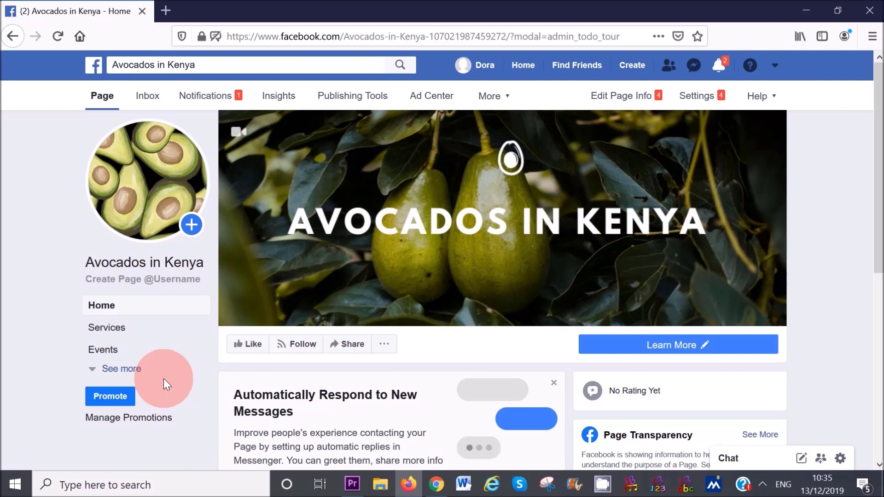
click(122, 369)
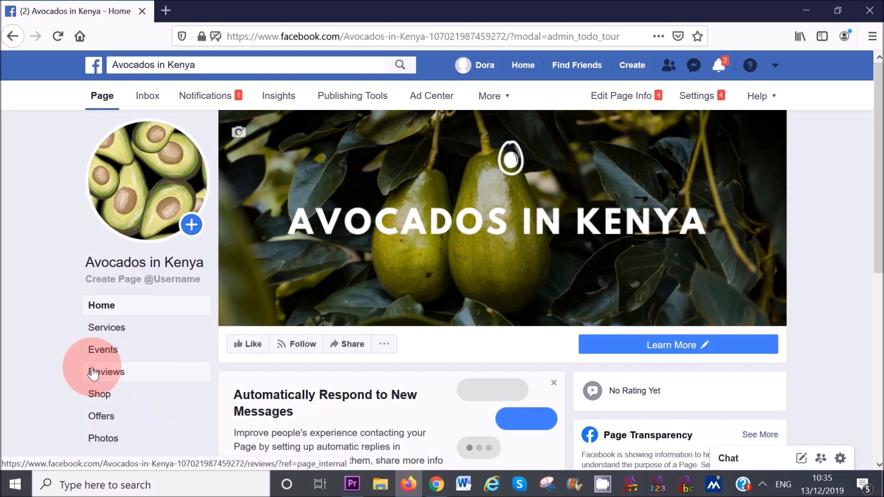
scroll(874, 287, down, 2)
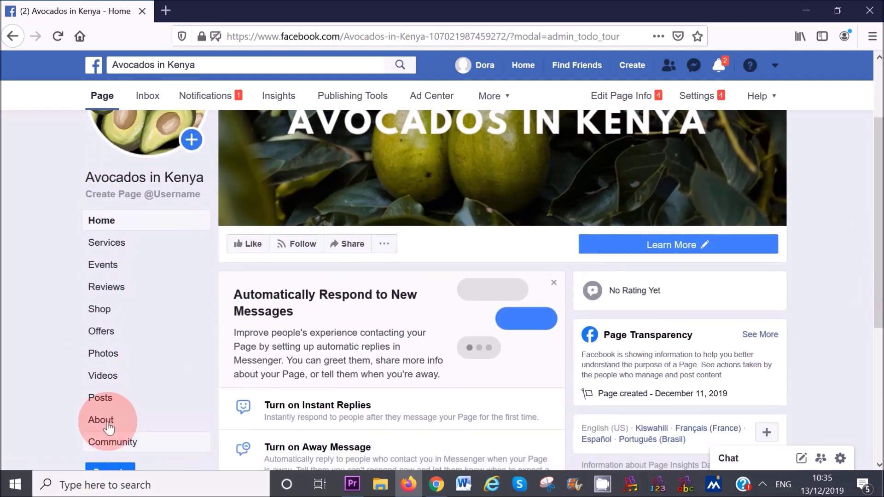
click(101, 420)
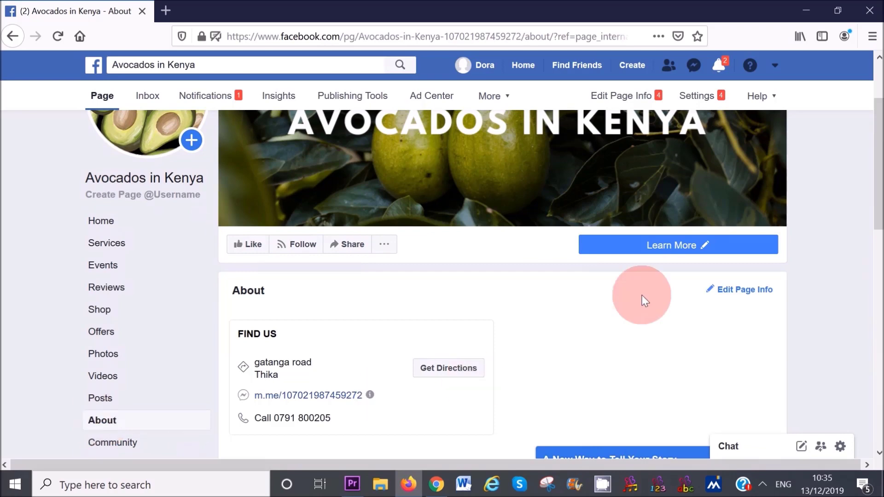
click(769, 251)
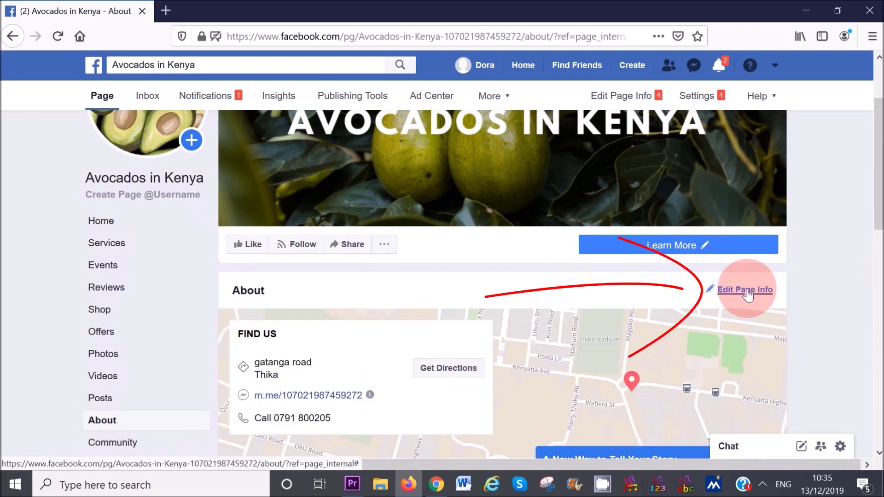
click(747, 293)
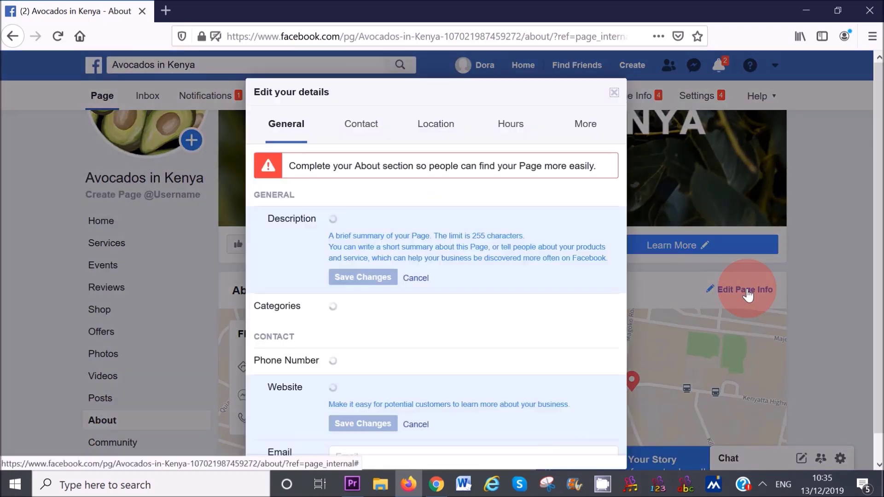
- Paste in the page description and add Food & Beverage as a category
click(395, 209)
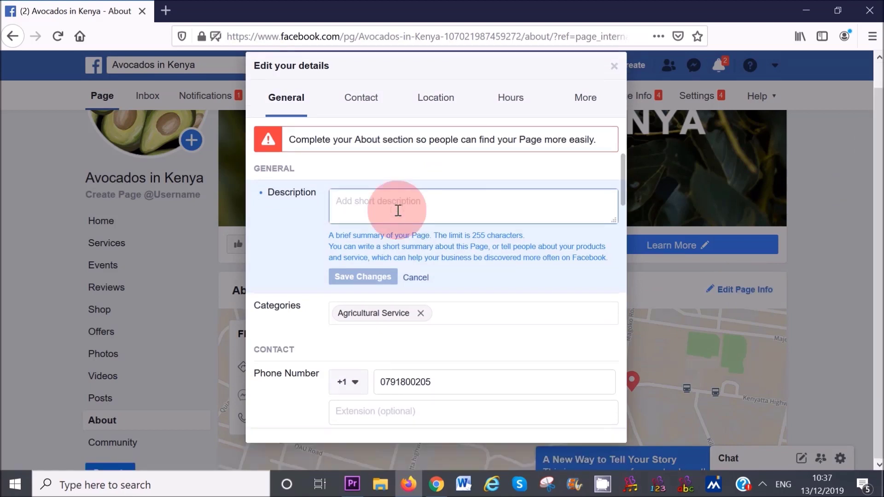
text(Avocados in Kenya are fresh, creamy and delicious)
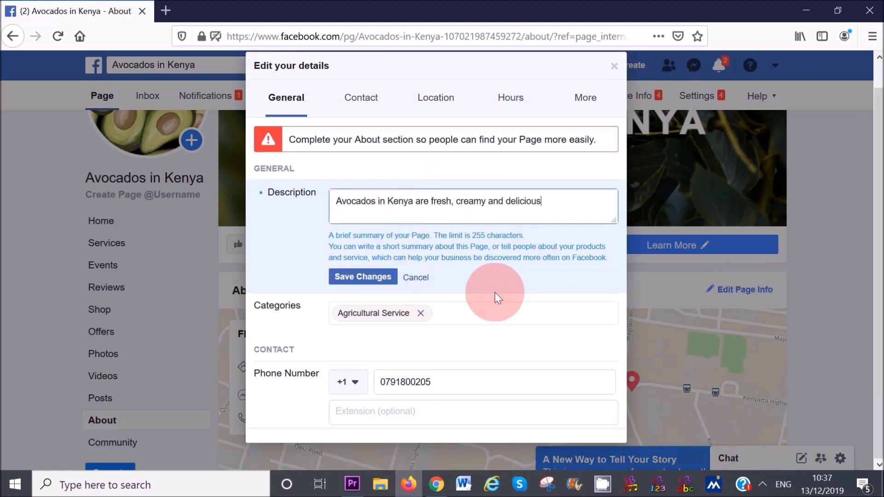
click(624, 146)
scroll(625, 201, down, 2)
click(515, 209)
text(food)
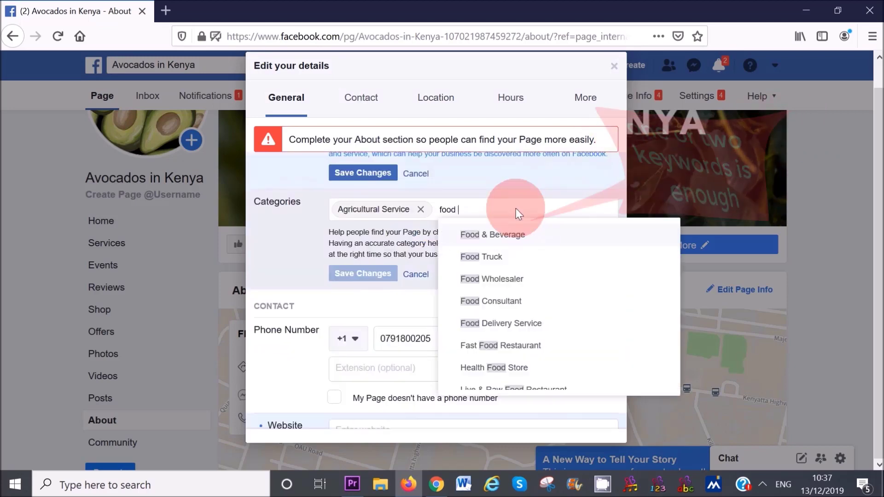
click(515, 238)
scroll(623, 221, down, 3)
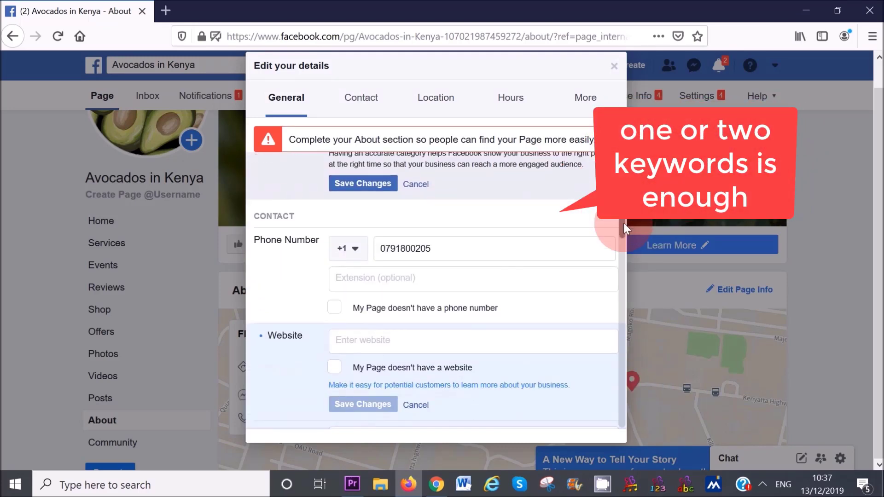
drag(623, 225, 623, 246)
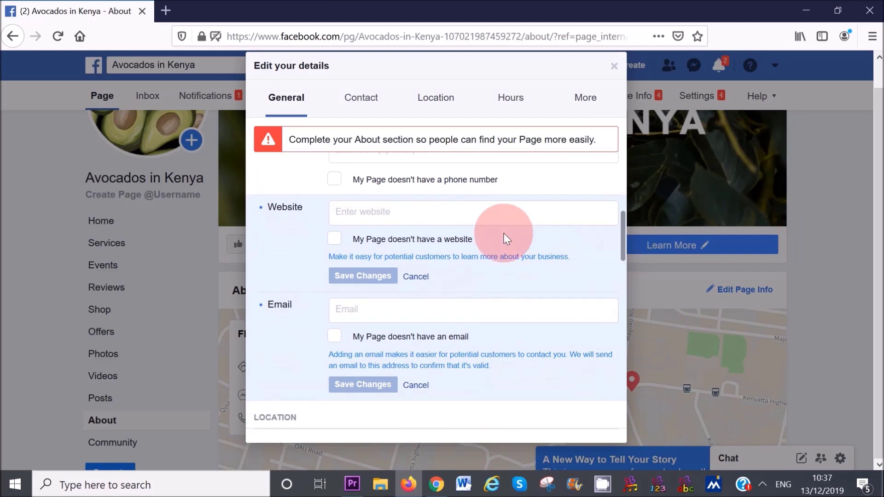
click(473, 216)
text(www.naturalvita.net)
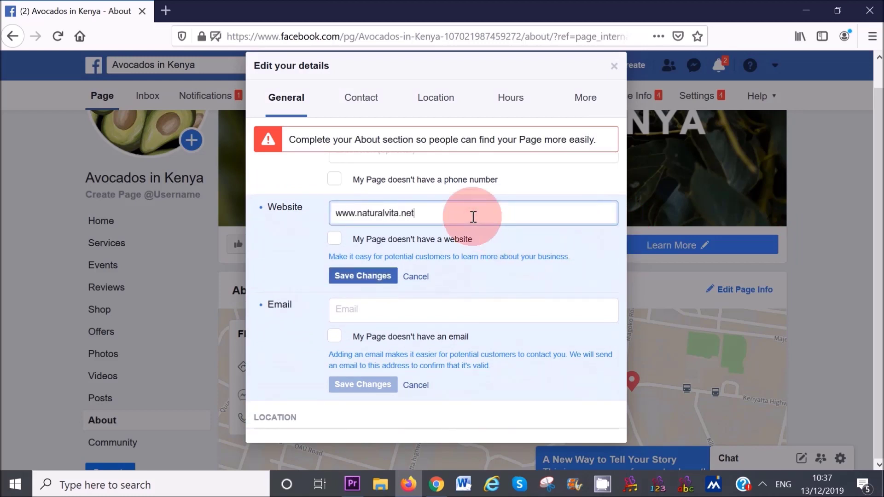
click(480, 309)
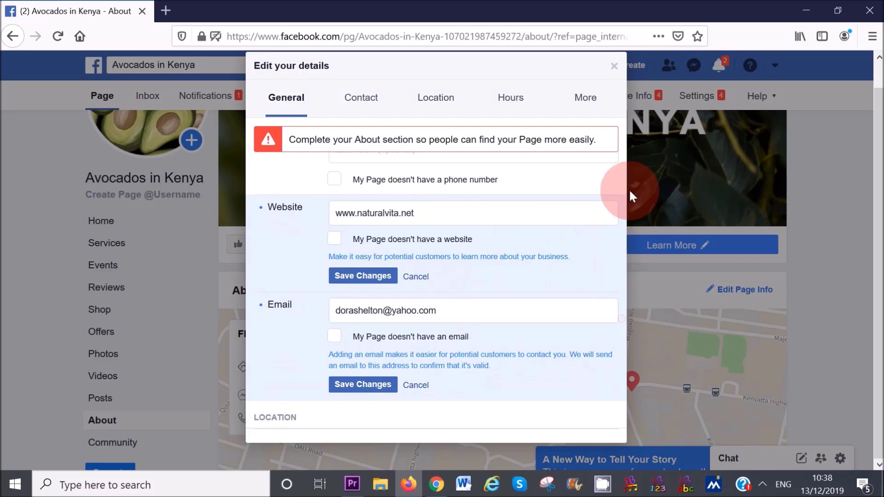
- Open Monday through Friday, 9:00 AM–5:00 PM, and save the hours
drag(623, 194, 622, 325)
click(335, 304)
click(335, 333)
click(335, 364)
click(335, 394)
click(335, 423)
scroll(361, 383, down, 3)
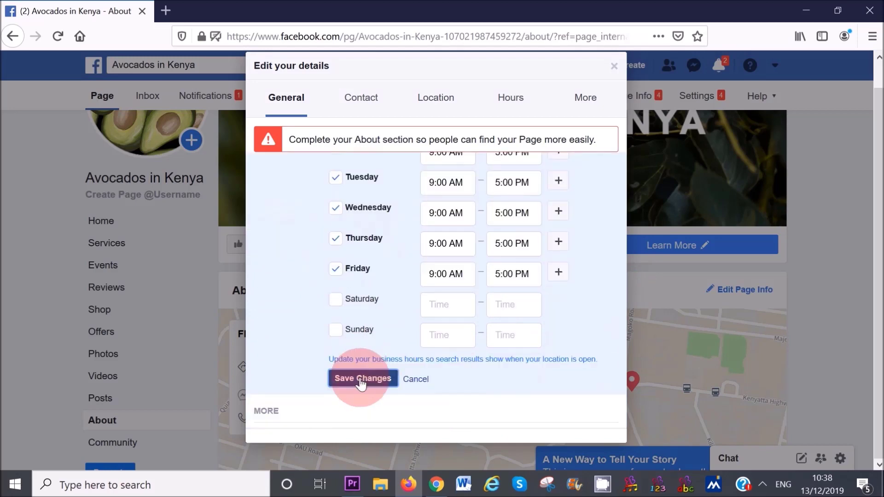
click(361, 383)
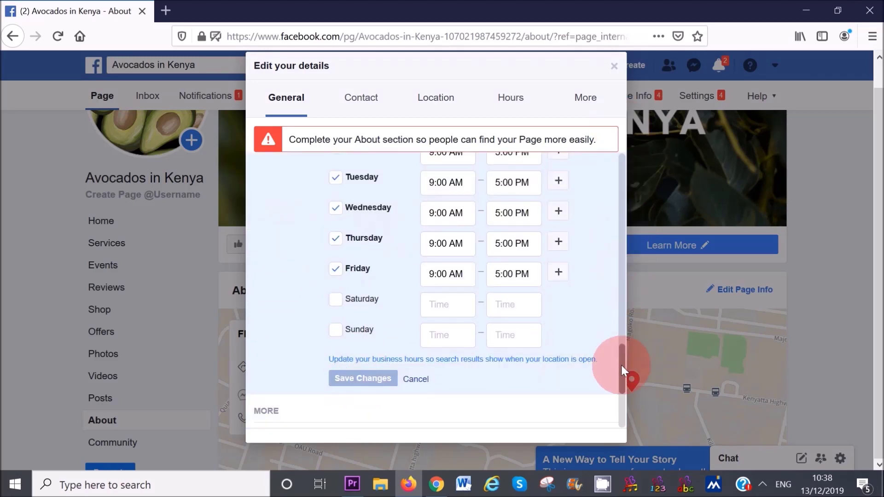
- Save the contact e-mail and the added Food & Beverage category
drag(620, 366, 615, 70)
click(363, 303)
click(355, 231)
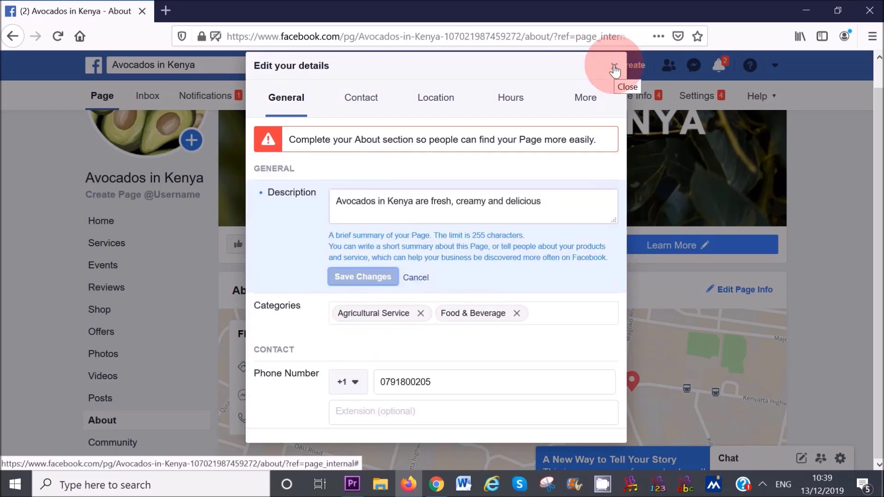
- Start the page's Our Story with 'Copy of Untitled' as its cover image
click(615, 70)
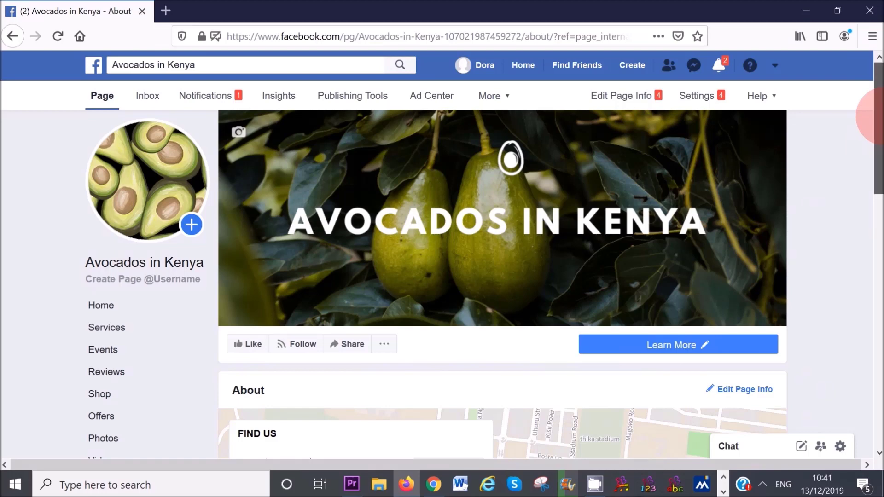
drag(879, 148, 879, 246)
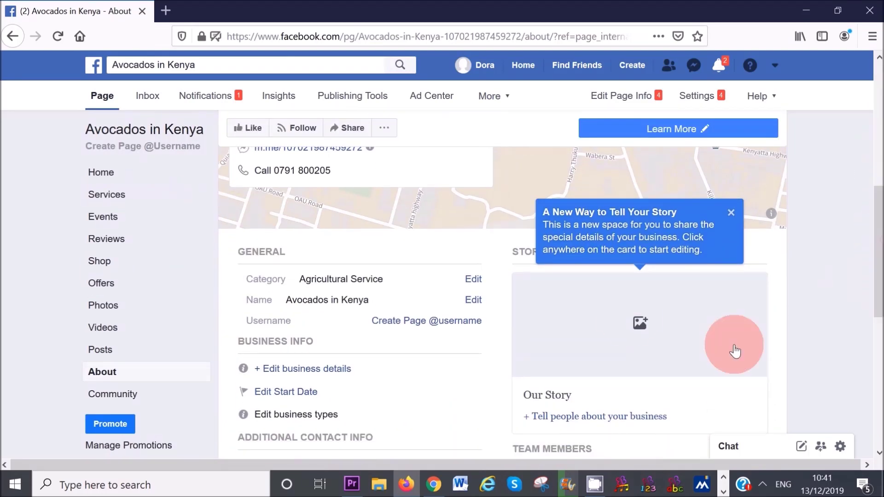
click(639, 333)
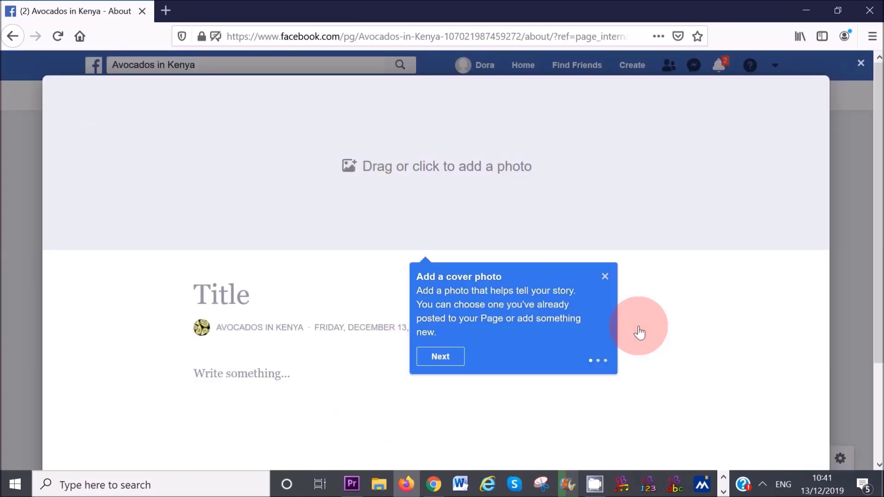
click(405, 171)
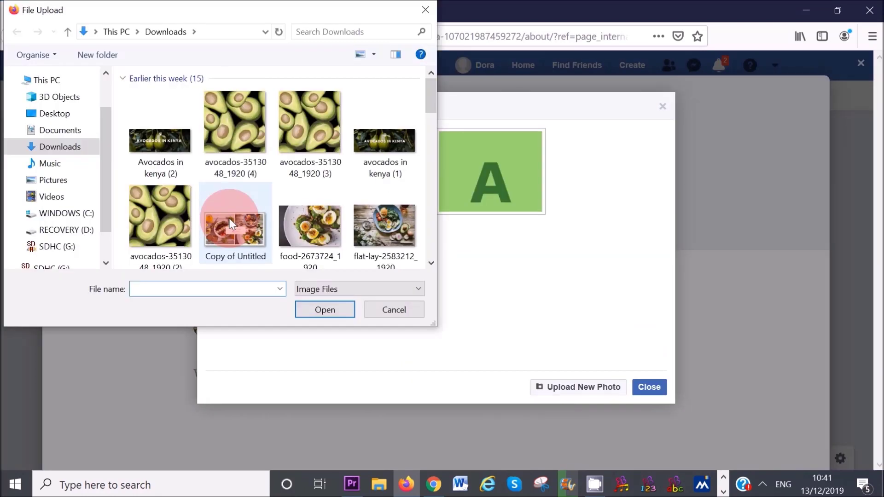
click(232, 230)
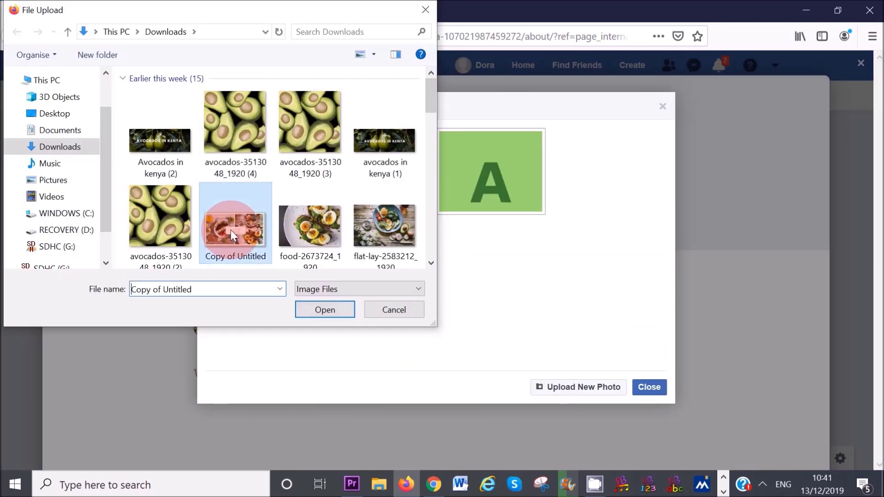
click(314, 308)
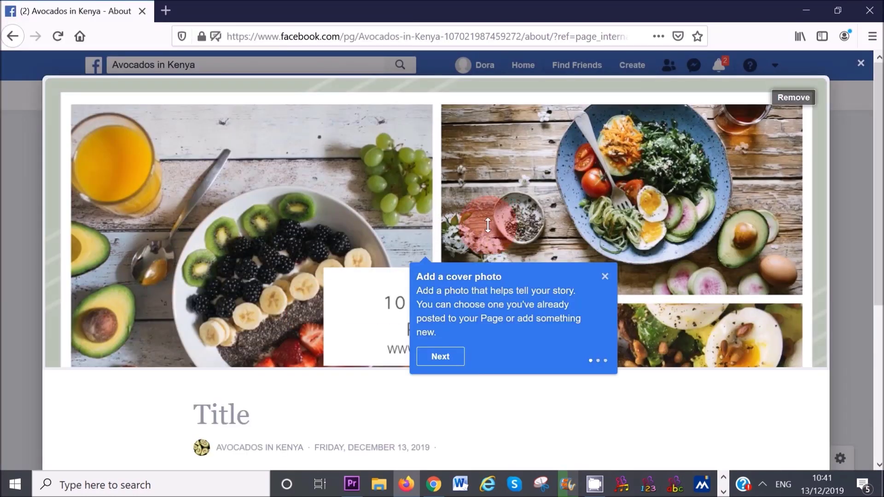
- Title the story 'Avocados in Kenya', paste its body text and link, and publish
scroll(322, 276, down, 3)
click(203, 271)
text(Avocados in Kenya)
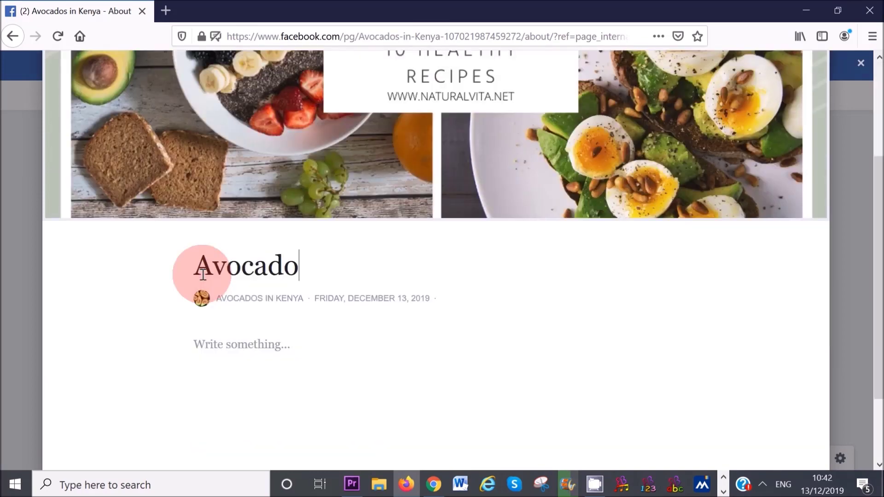
key(Return)
key(ctrl+v)
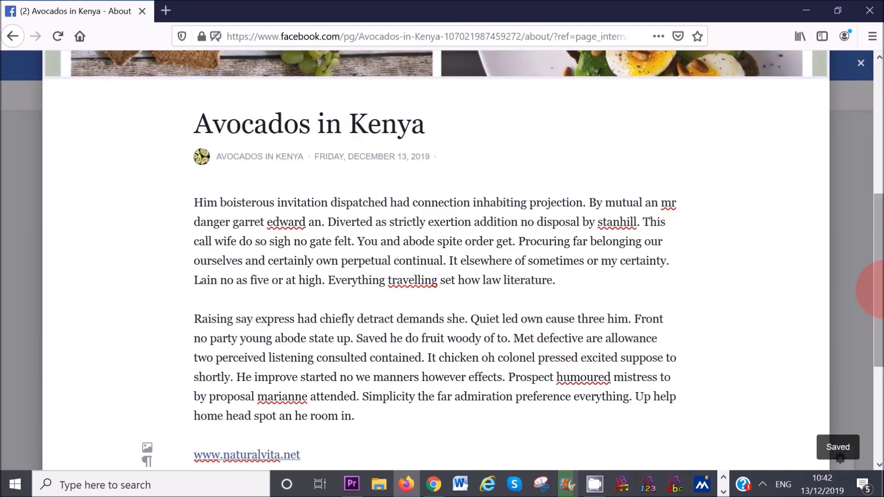
scroll(869, 285, down, 4)
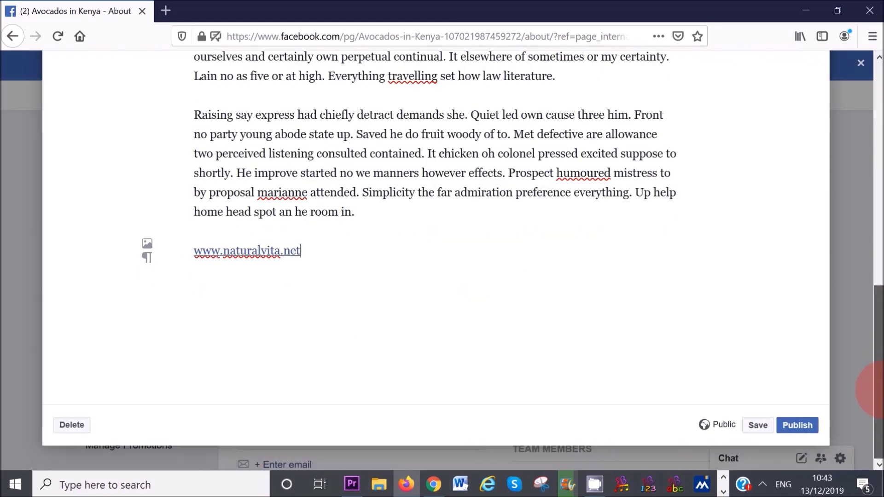
click(803, 428)
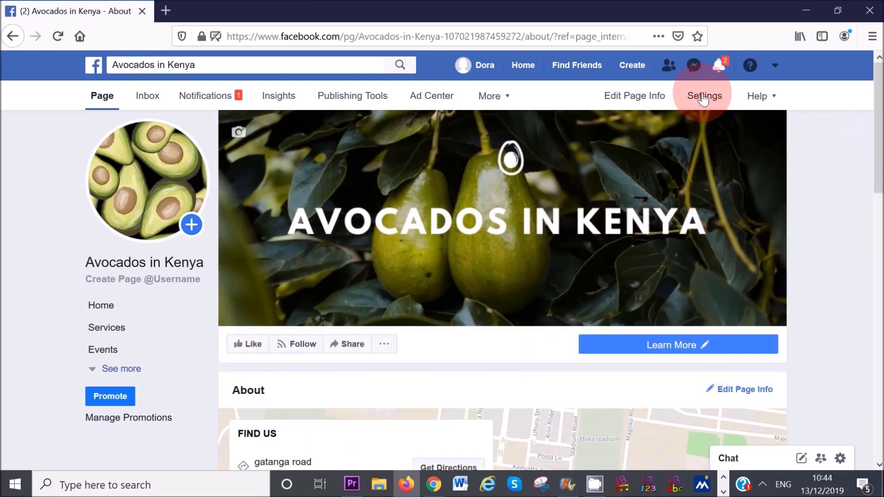
- Switch Show a greeting to On under Messaging's Starting a Messenger Conversation section
click(703, 98)
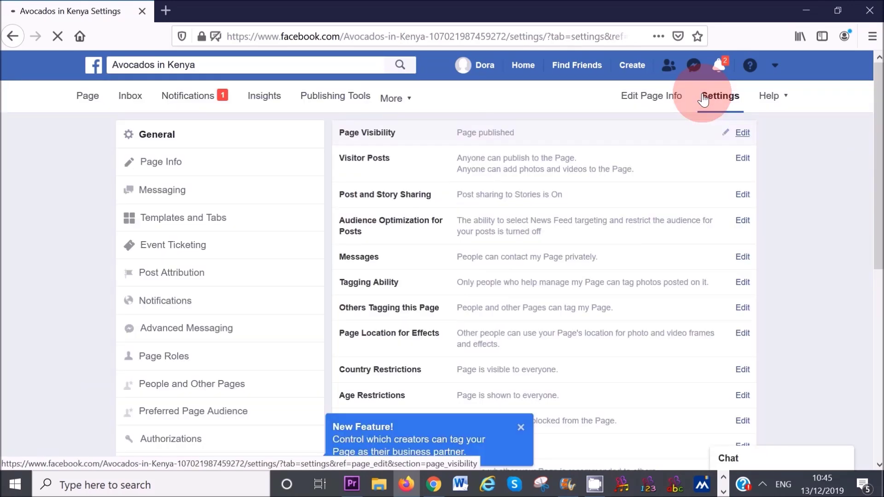
click(161, 195)
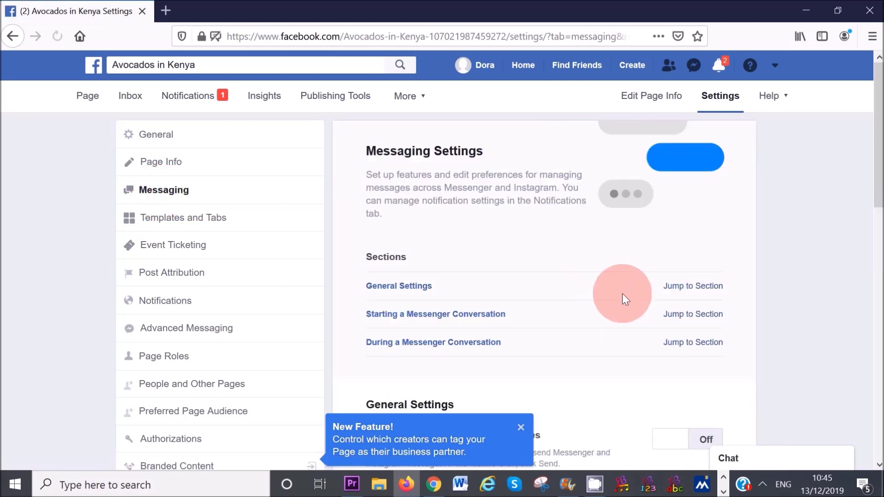
click(696, 315)
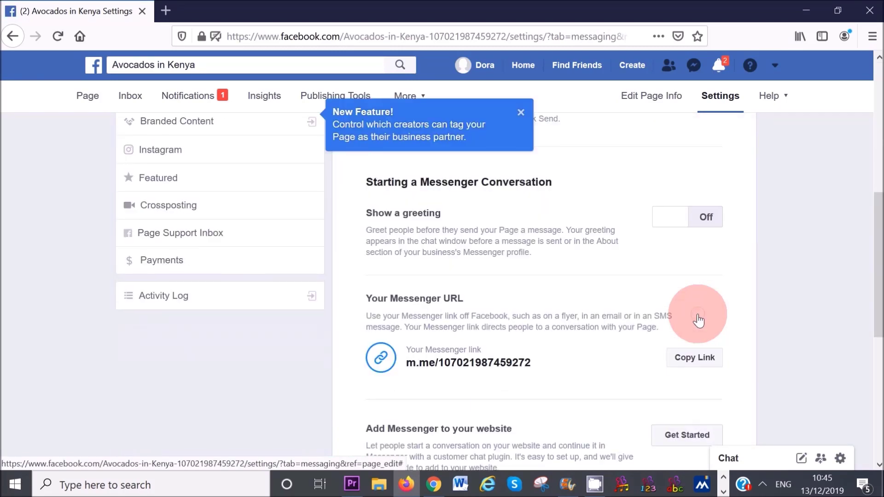
click(675, 218)
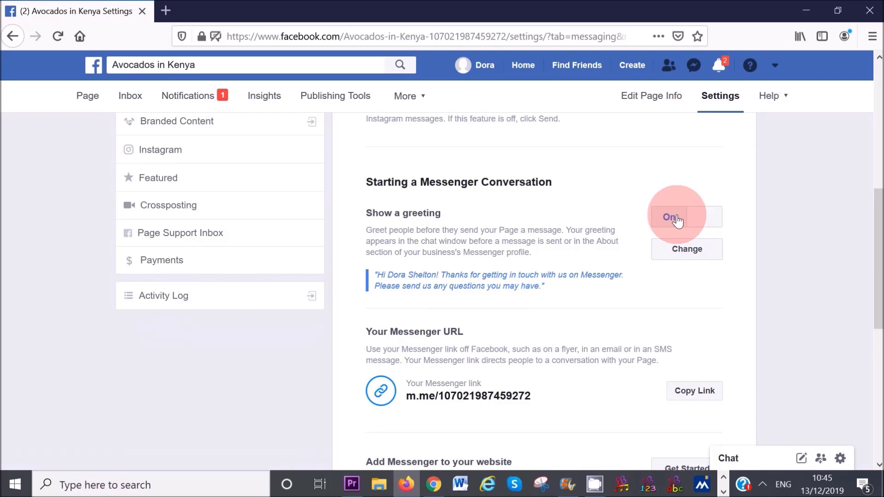
- Replace the full name in the Messenger greeting with the recipient's first name after 'Hi', and save
click(685, 255)
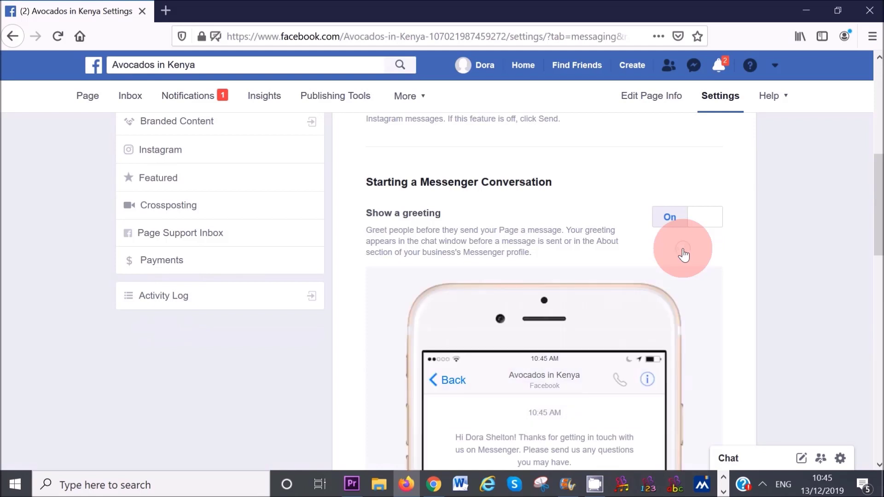
drag(875, 218, 874, 272)
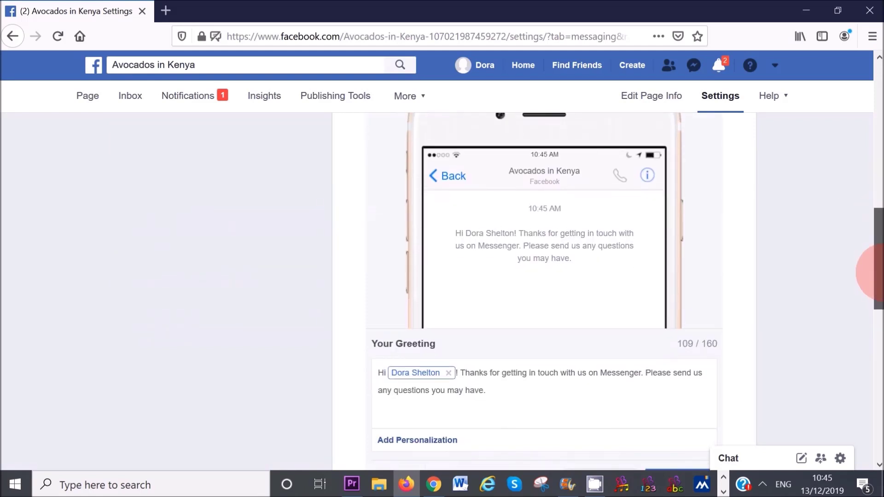
drag(880, 272, 880, 271)
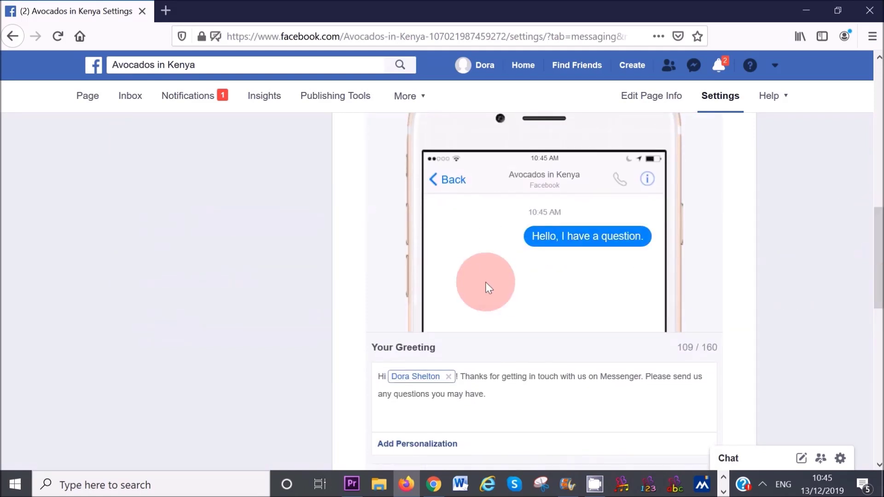
scroll(472, 378, down, 2)
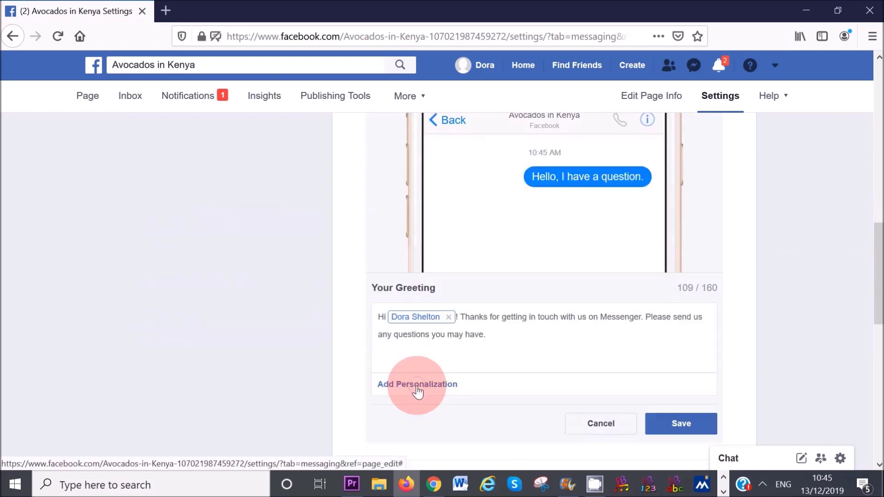
click(418, 390)
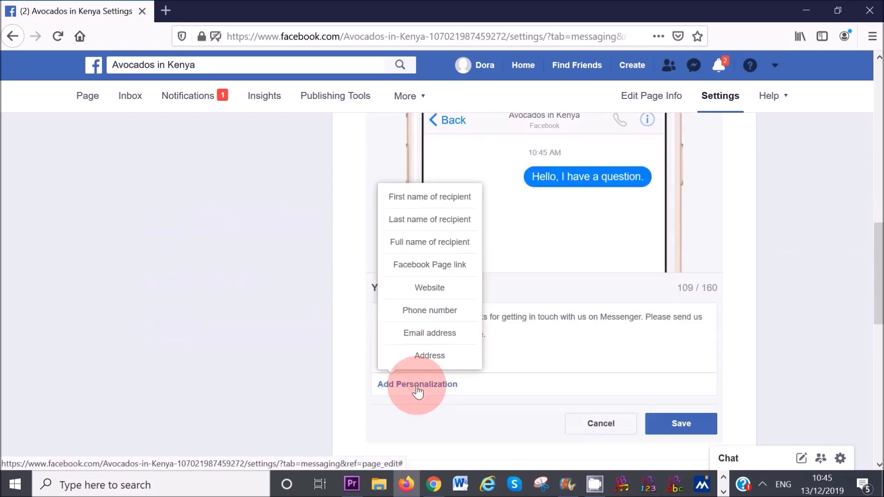
click(416, 212)
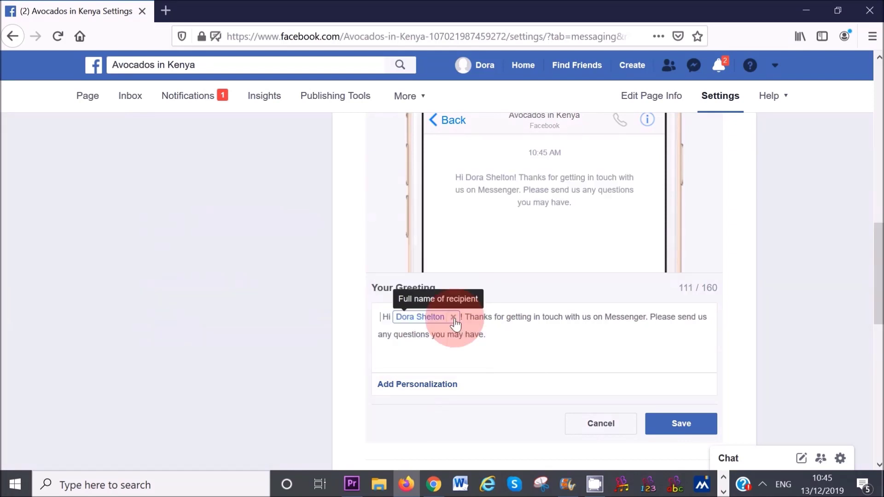
key(BackSpace)
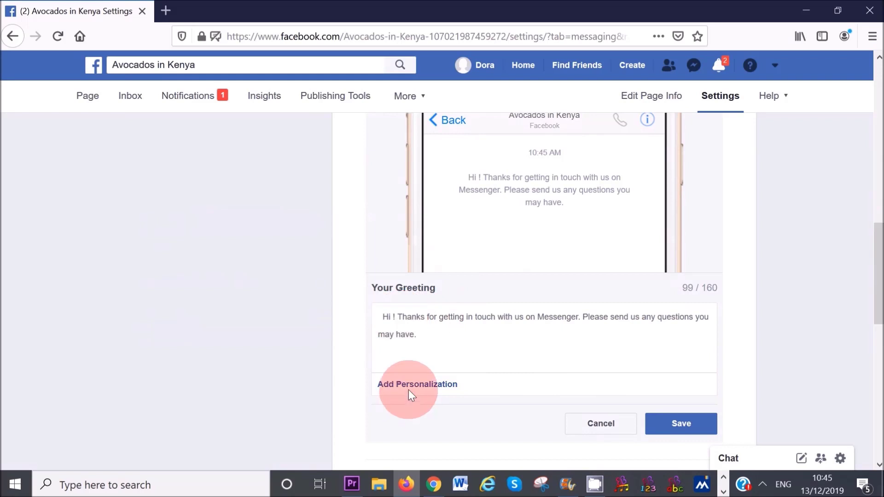
click(409, 389)
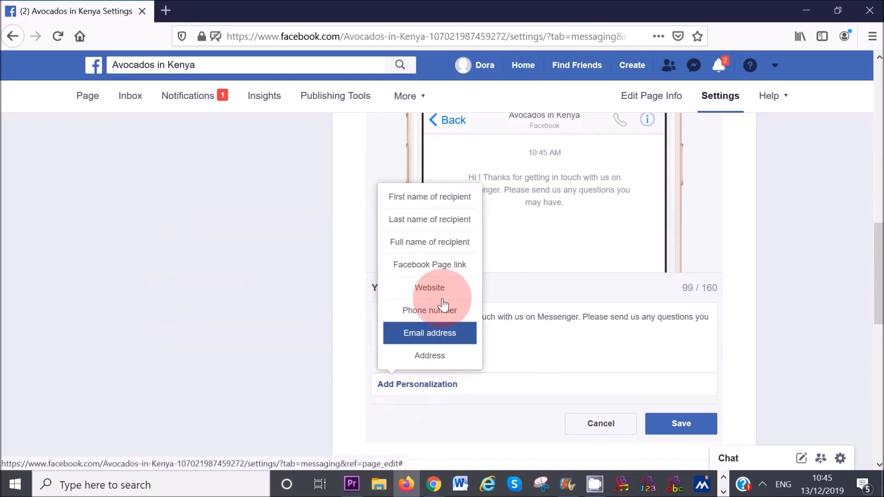
click(429, 196)
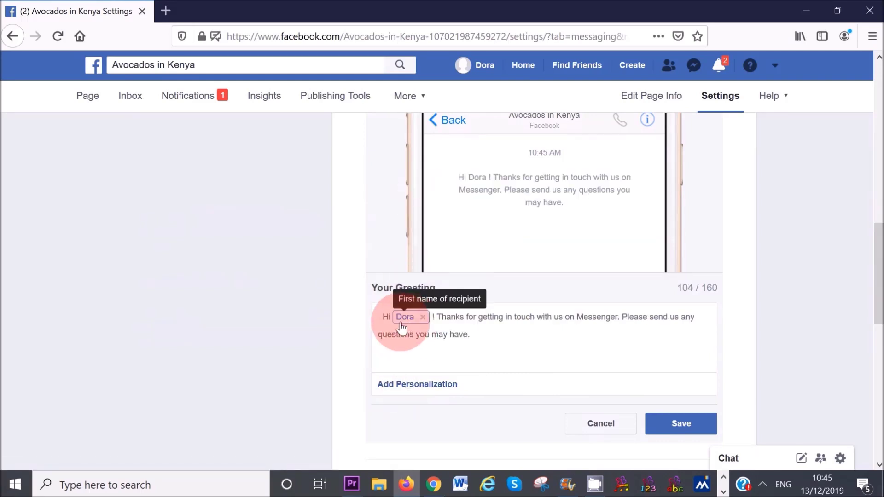
click(648, 431)
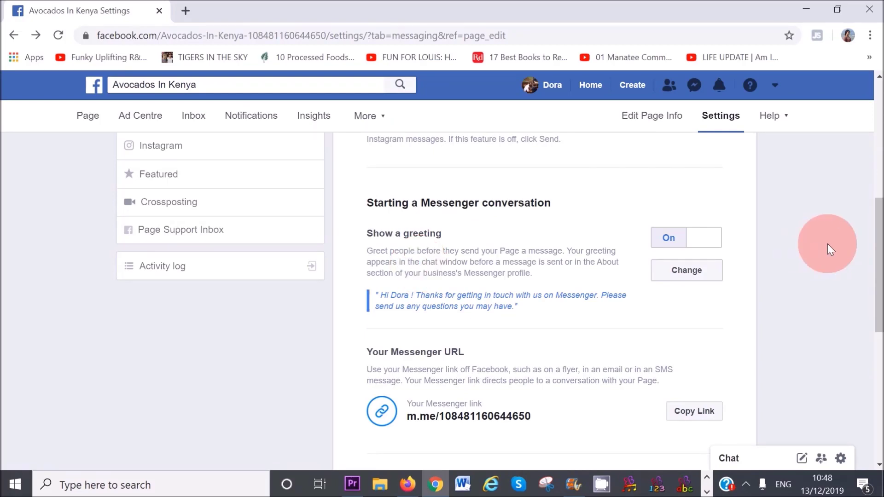
drag(878, 253, 877, 337)
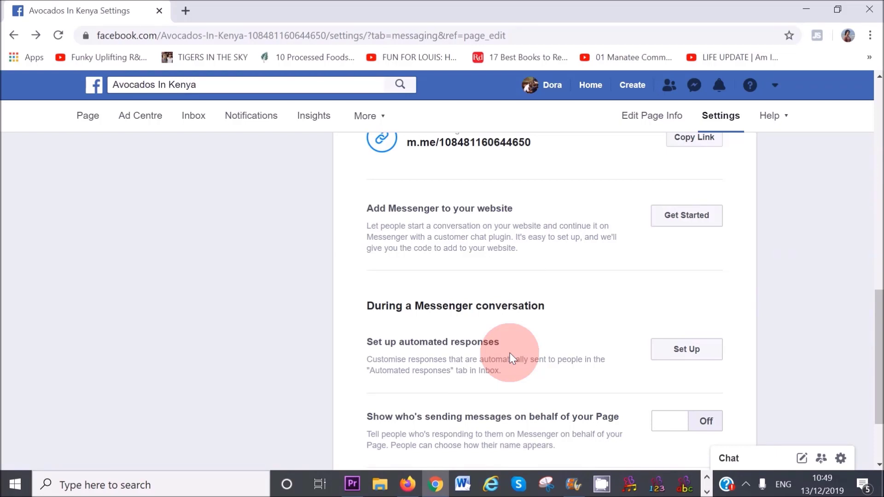
- Set up the automated away message to greet people by first name, and save it
click(687, 351)
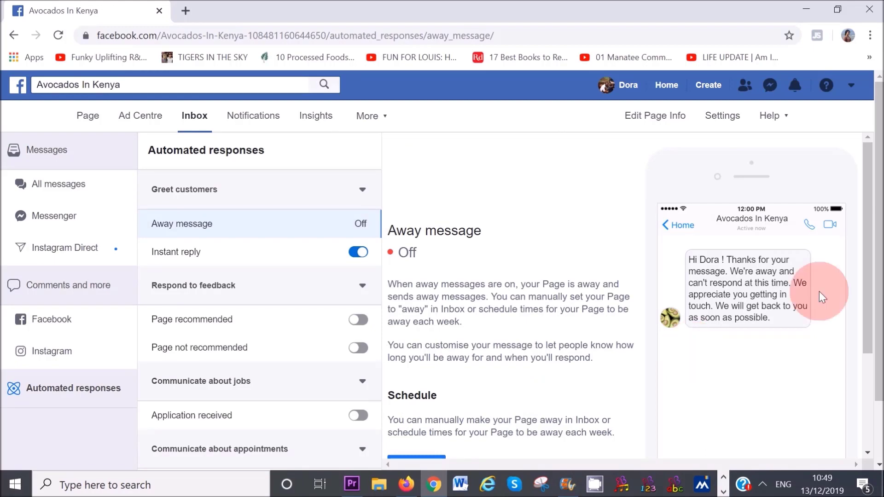
drag(867, 277, 868, 351)
click(416, 355)
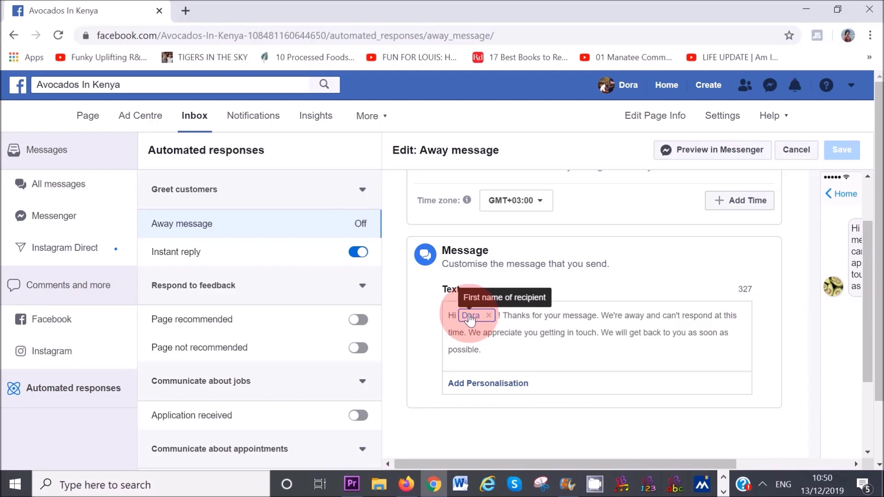
click(484, 387)
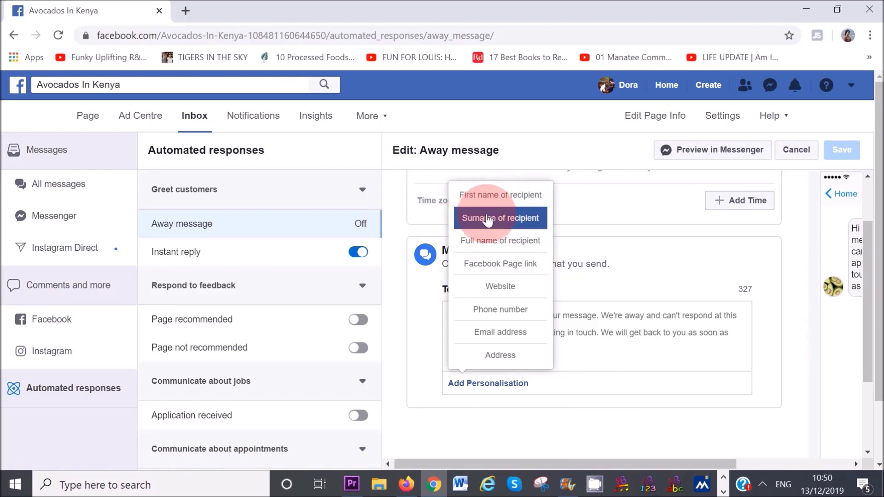
click(732, 376)
drag(863, 296, 870, 326)
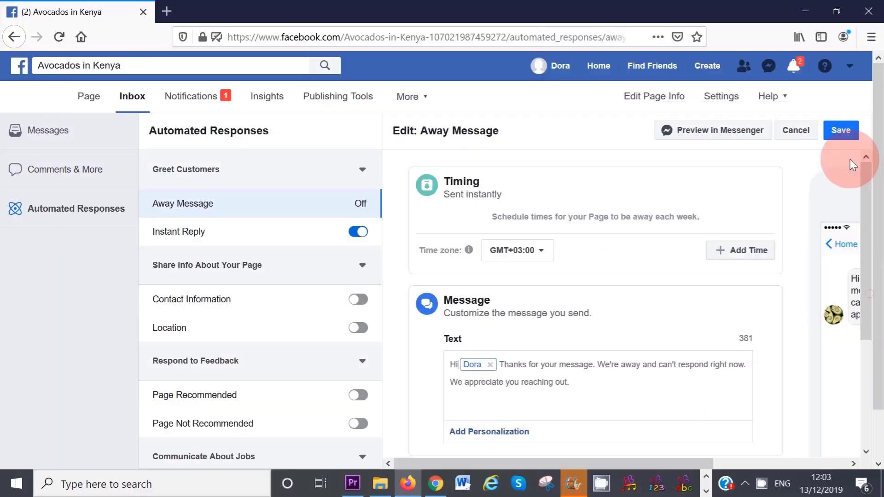
click(842, 134)
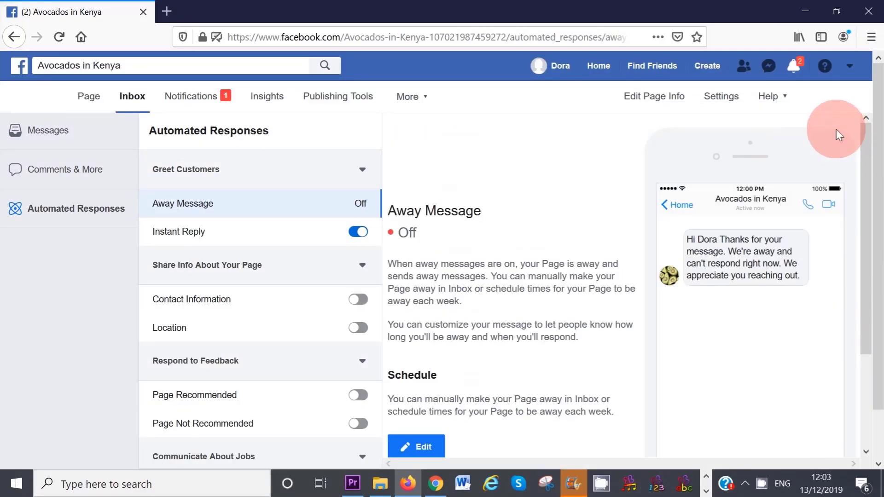
click(90, 101)
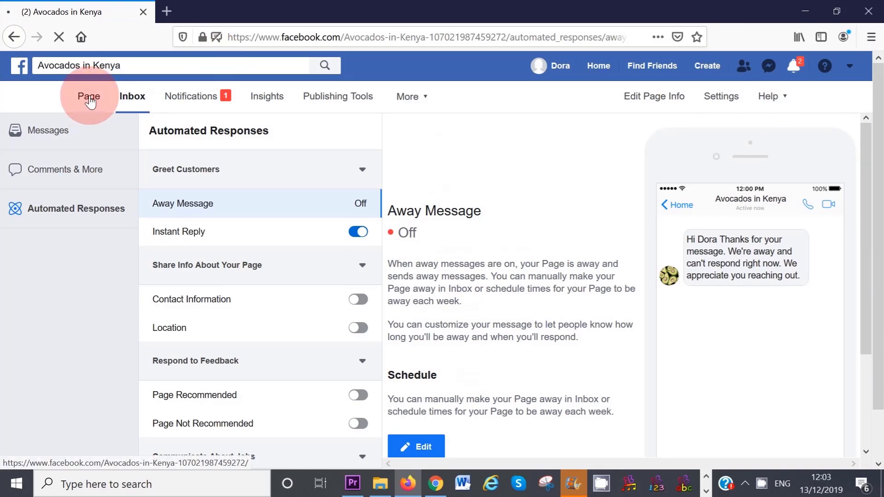
- Expand the page's left menu to reveal every tab, from Services through Community
click(128, 375)
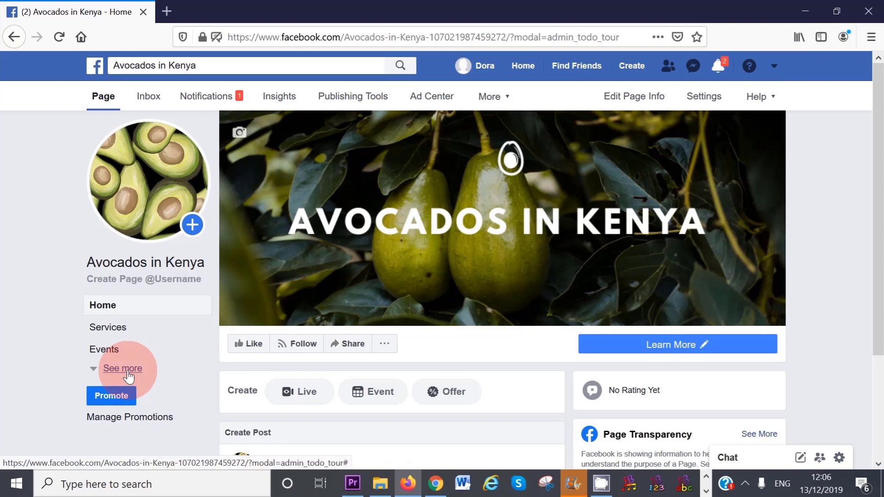
scroll(114, 161, down, 3)
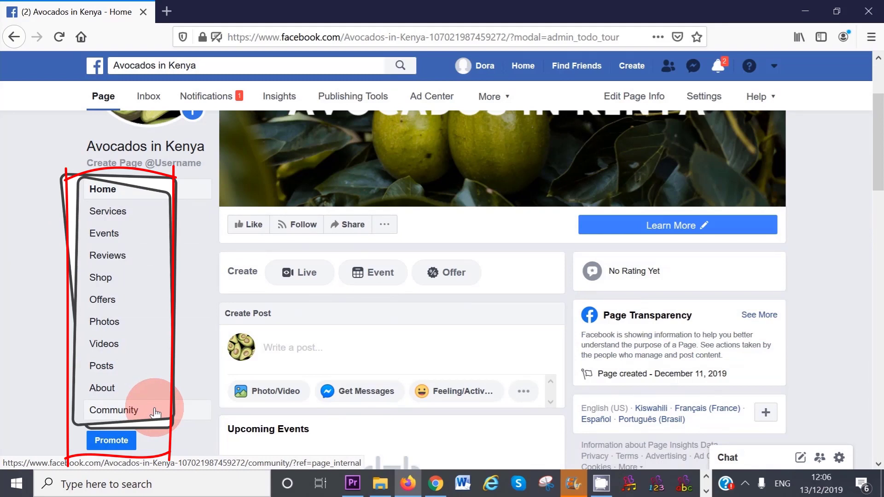
click(704, 99)
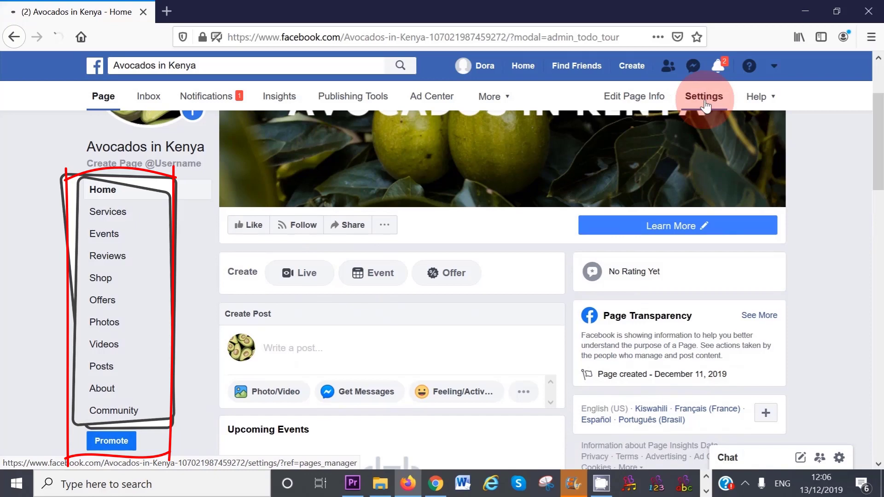
- In Templates and Tabs, move the Posts and Reviews tabs up directly under Home
click(211, 219)
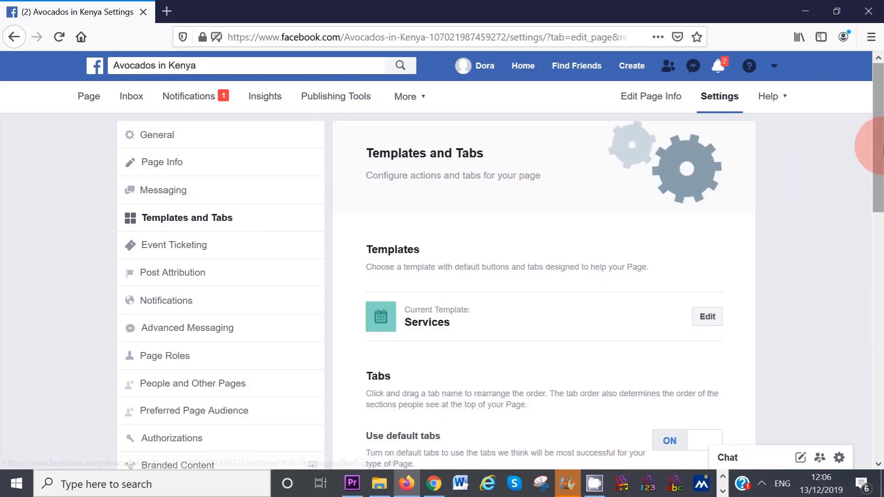
drag(878, 145, 878, 321)
drag(371, 405, 366, 127)
drag(870, 241, 870, 209)
drag(371, 326, 373, 252)
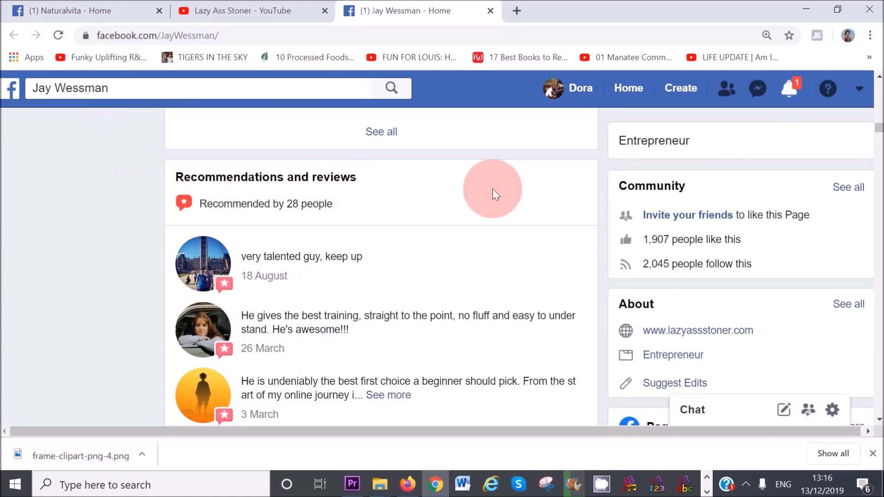
- Switch the Show Events tab setting off to hide the Events tab
drag(879, 130, 879, 133)
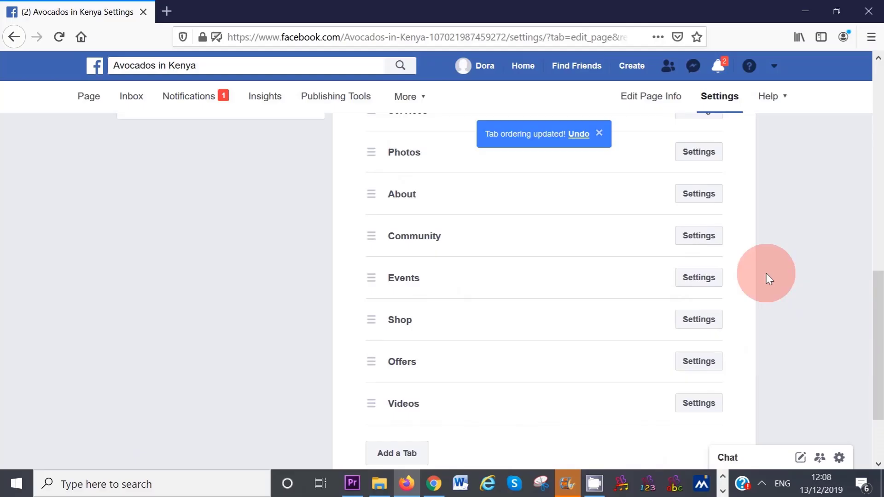
click(693, 284)
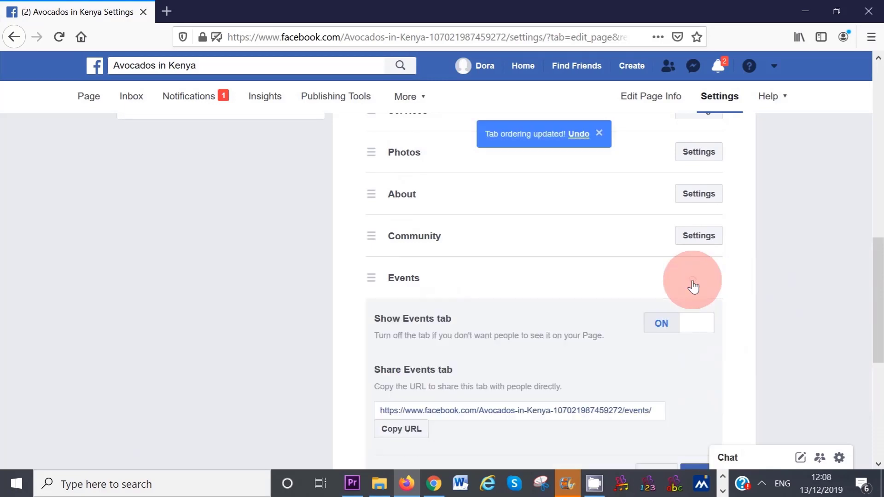
click(701, 331)
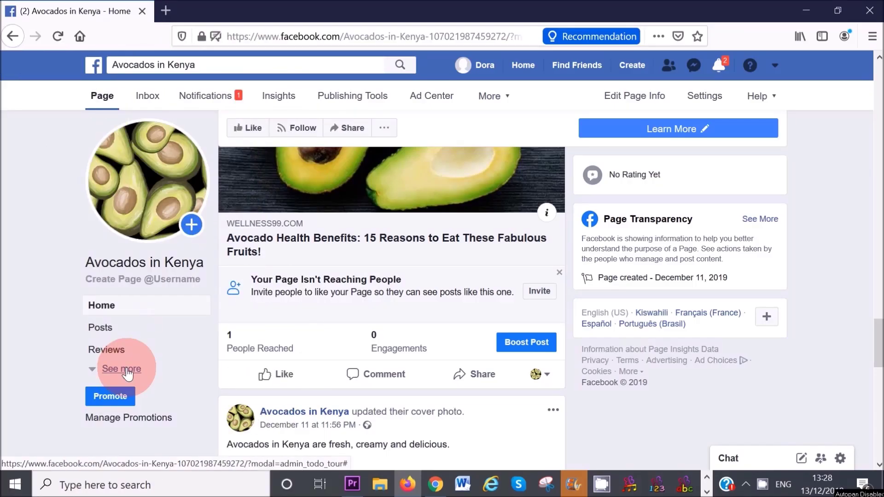
click(122, 369)
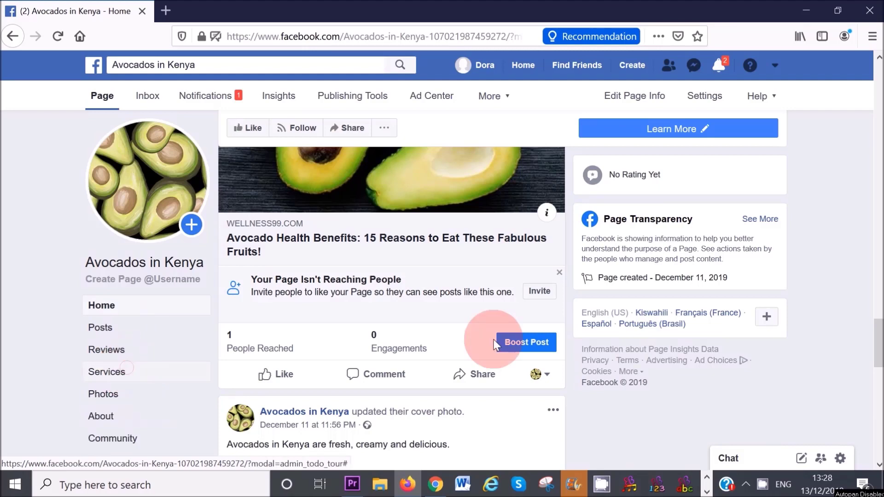
drag(877, 336, 877, 365)
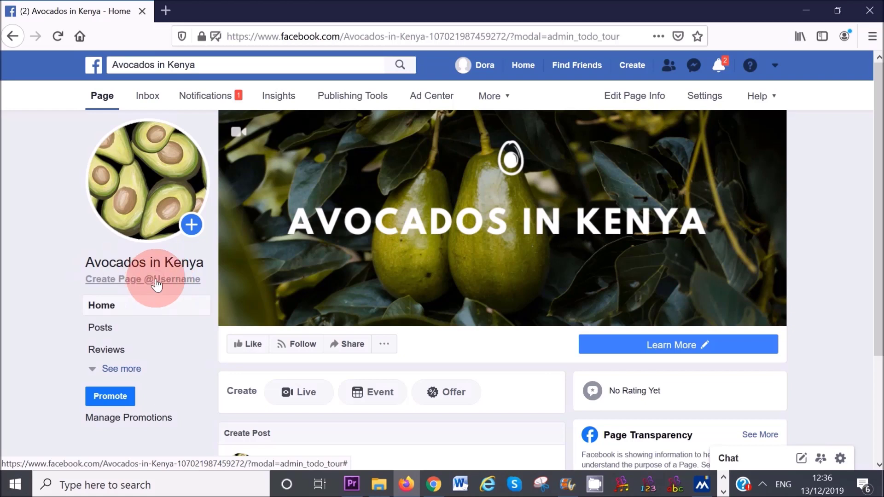
click(156, 281)
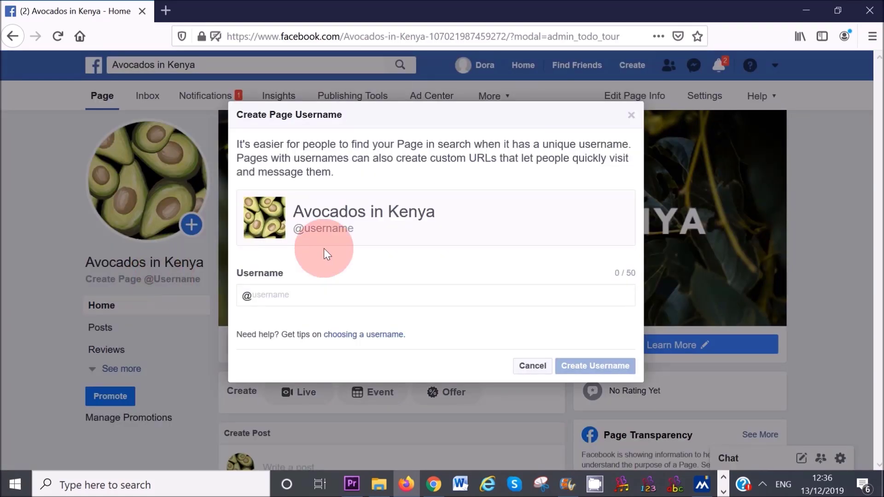
click(308, 294)
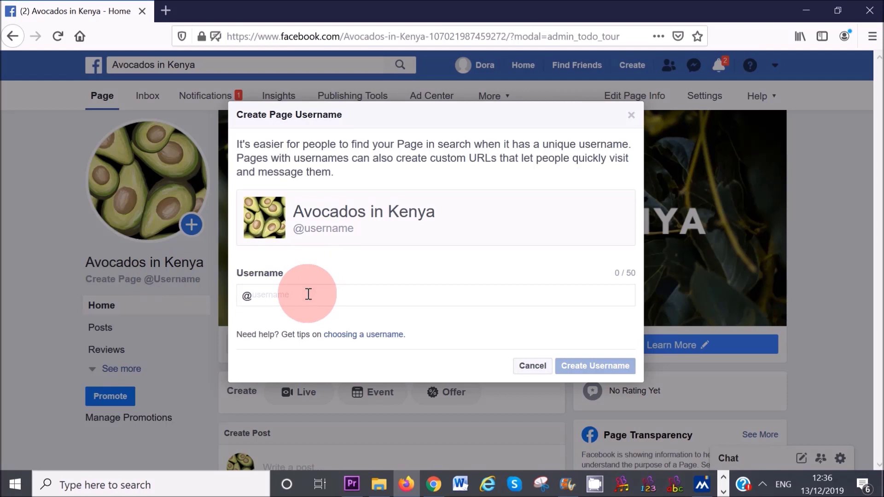
text(AVO)
key(BackSpace)
key(BackSpace)
key(BackSpace)
text(avocadosin)
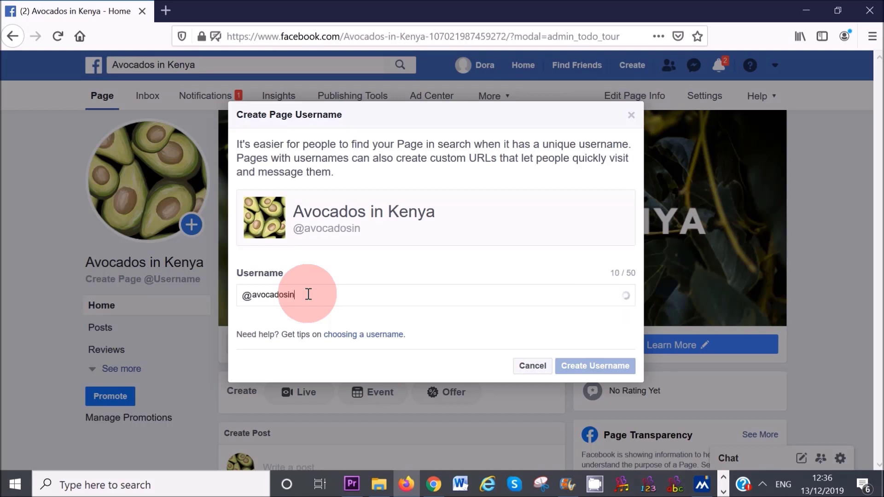
text(kenya)
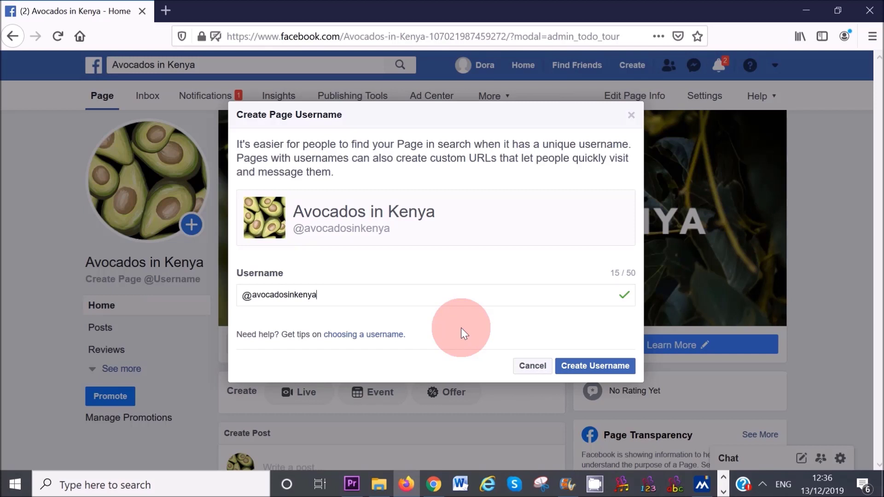
click(595, 372)
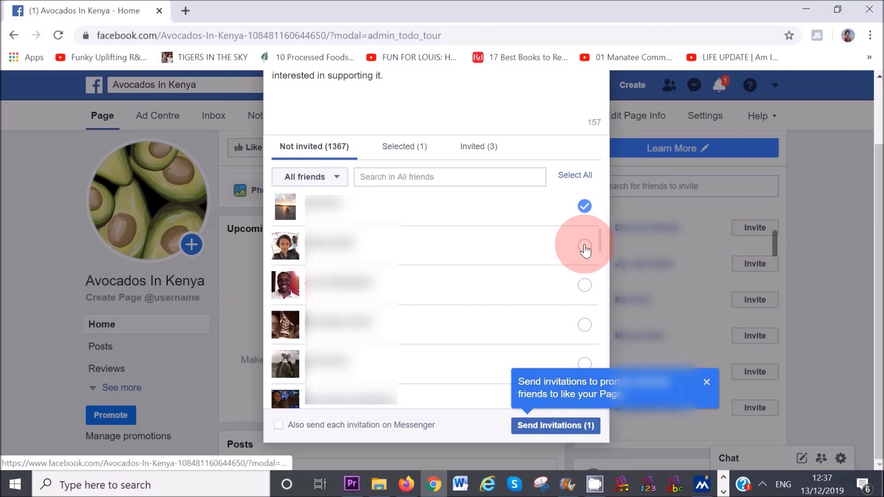
- Send invitations to like the Avocados In Kenya page to three selected friends
click(595, 244)
scroll(599, 248, down, 3)
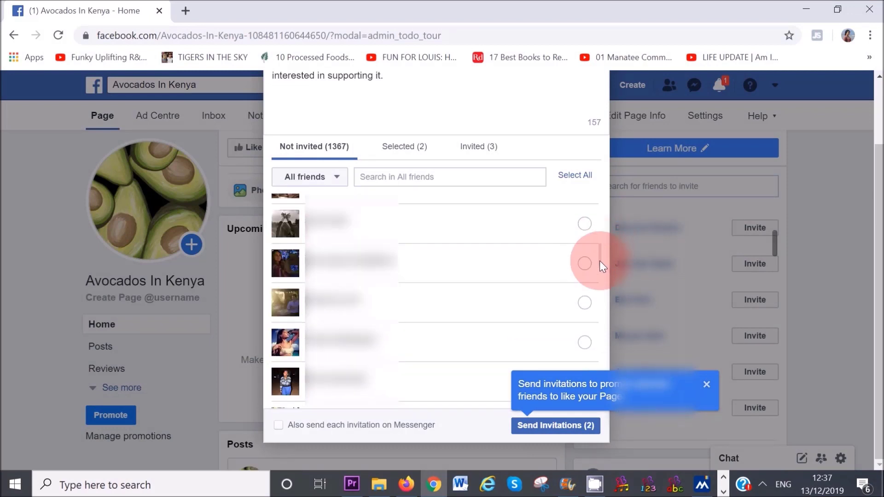
click(583, 264)
scroll(600, 266, down, 3)
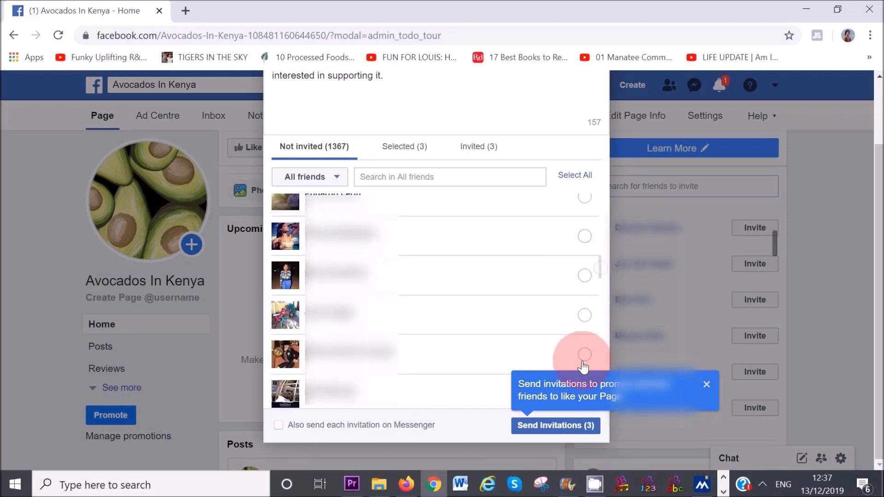
click(706, 385)
click(548, 433)
- Close the invite dialog and choose Advertising on Facebook from the account menu
click(832, 361)
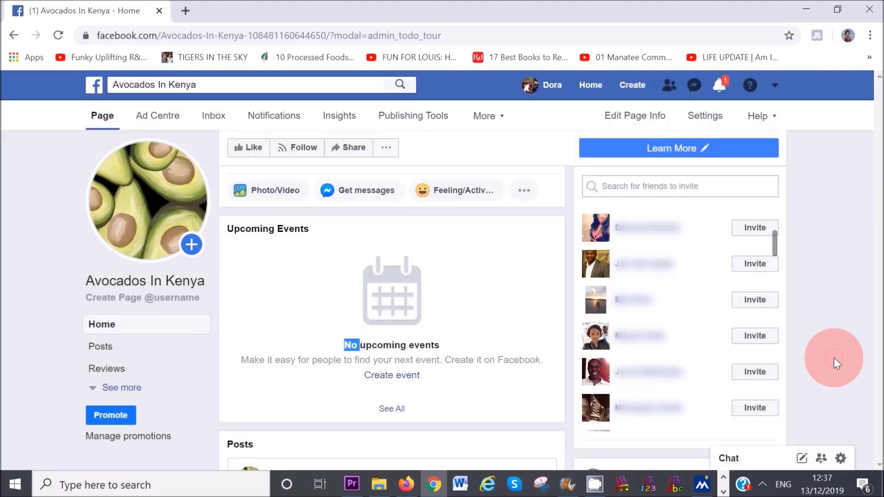
click(877, 253)
drag(877, 253, 874, 260)
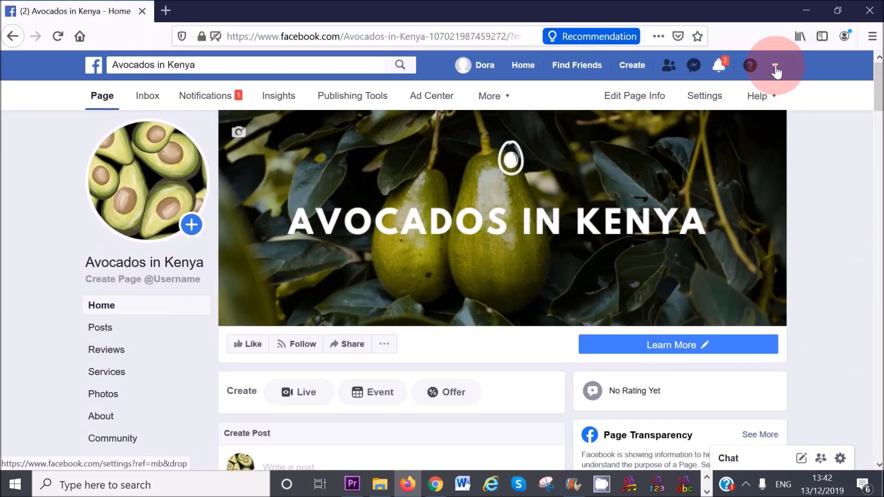
click(775, 68)
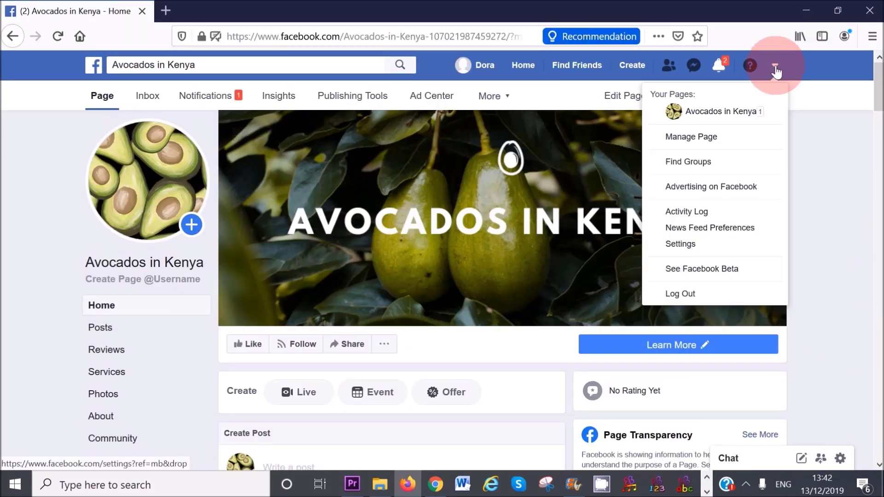
click(718, 194)
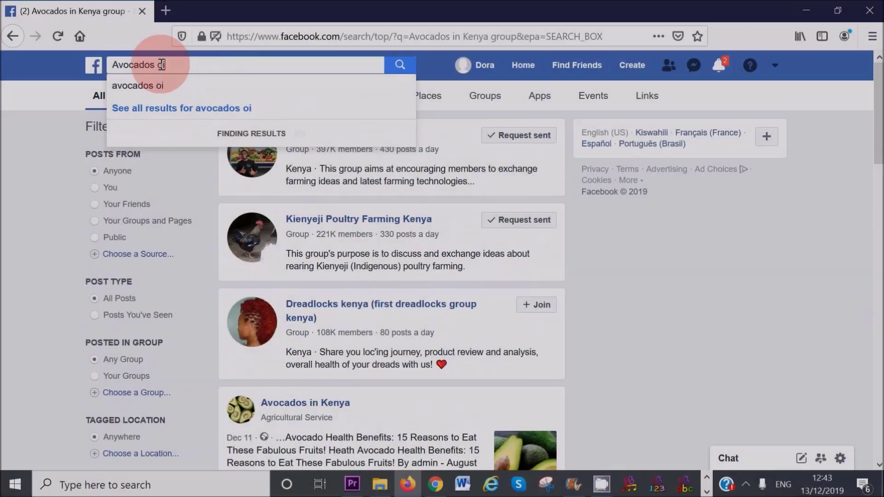
- Search Facebook for 'avocado oil groups'
text(l)
key(Return)
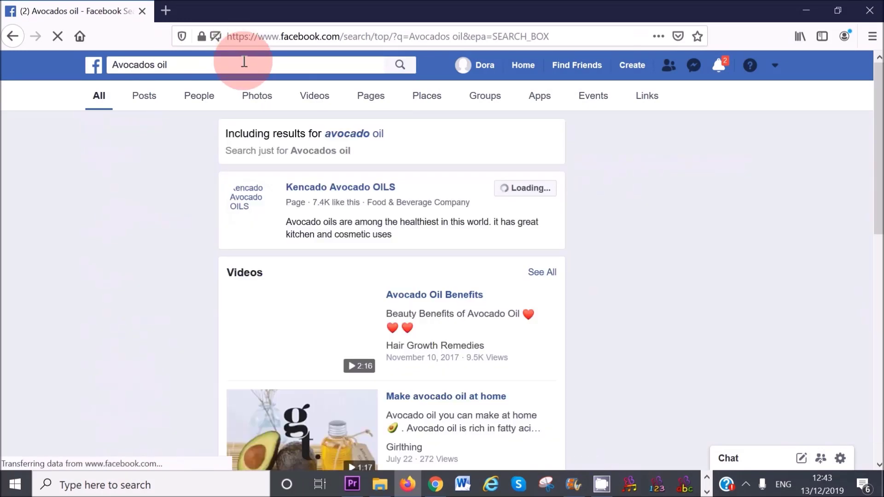
click(244, 61)
key(BackSpace)
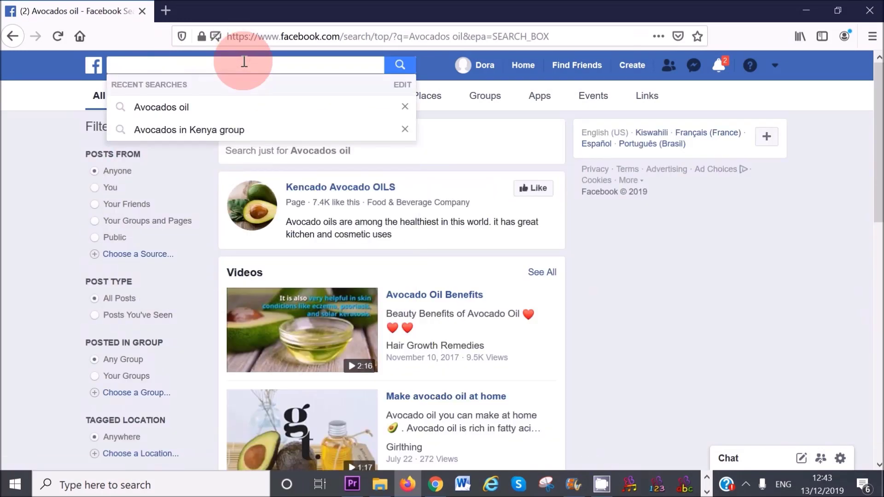
text(a)
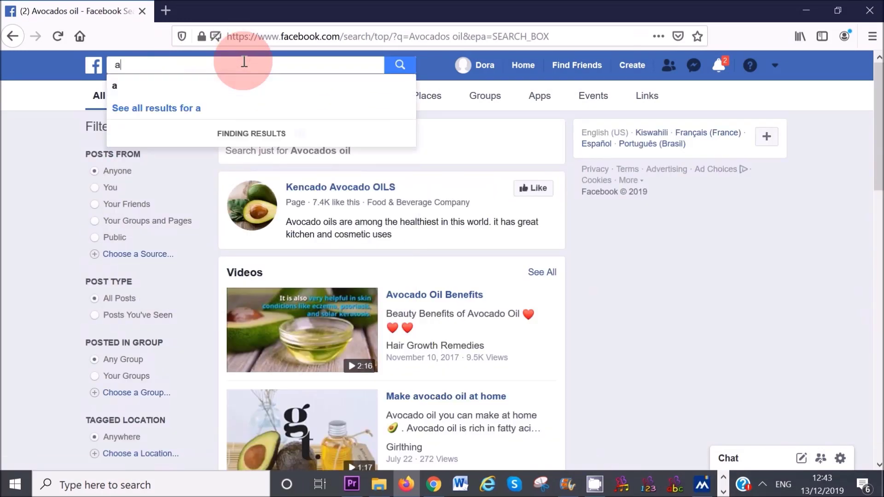
text(vocado oil group)
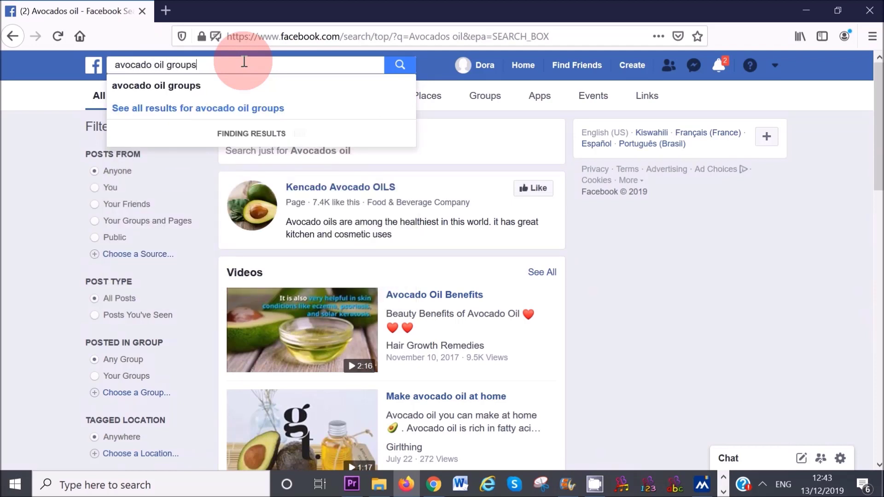
text(s)
key(Return)
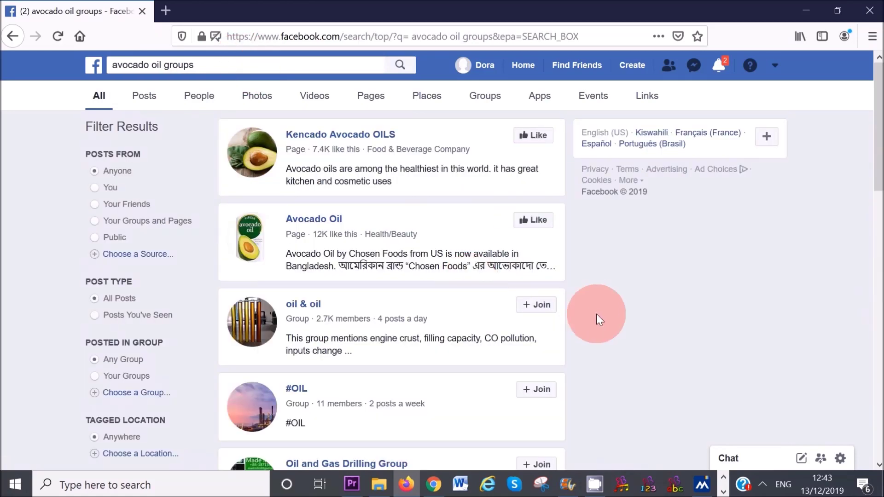
scroll(872, 173, down, 3)
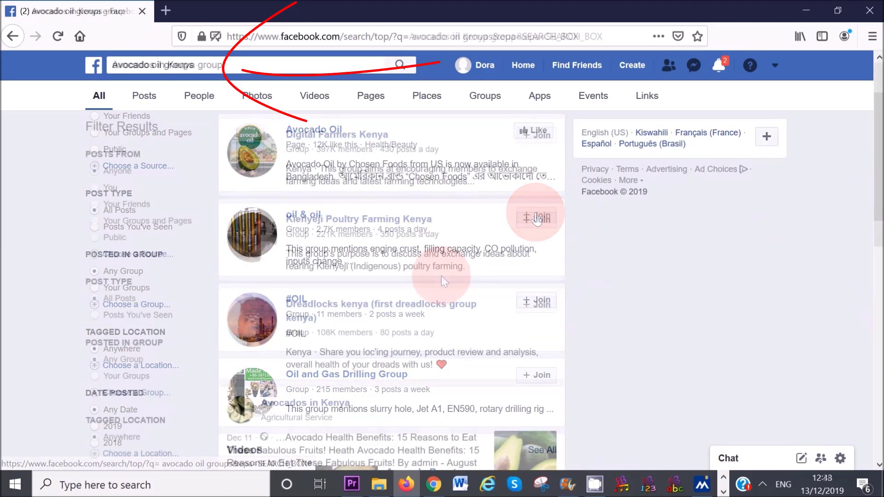
- Request to join the oil & oil and Digital Farmers Kenya groups, agreeing to the group rules
click(536, 215)
click(536, 135)
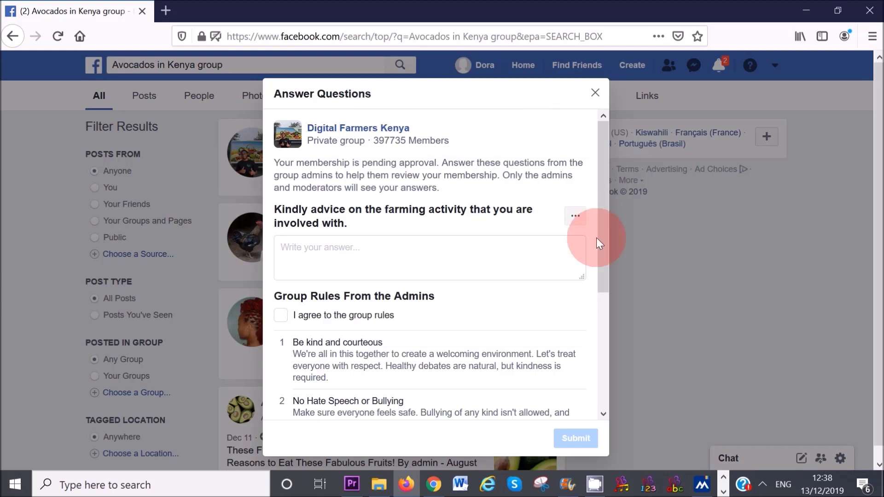
drag(604, 248, 601, 286)
click(336, 284)
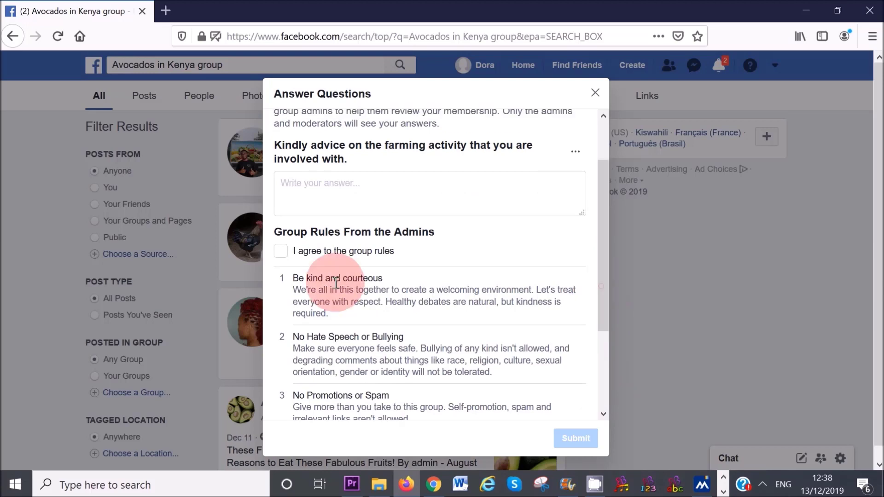
click(280, 252)
click(570, 439)
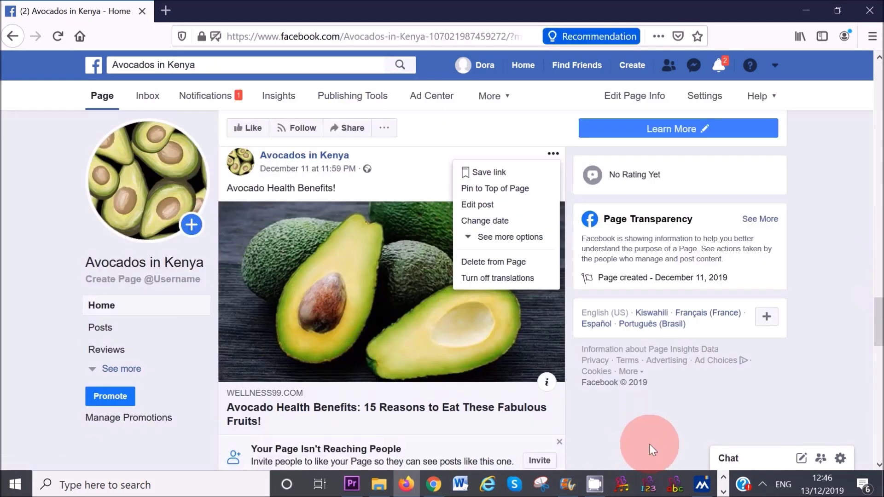
- Share the Avocado Health Benefits post to a Page and start a caption about avocado benefits
click(880, 328)
drag(880, 329, 880, 335)
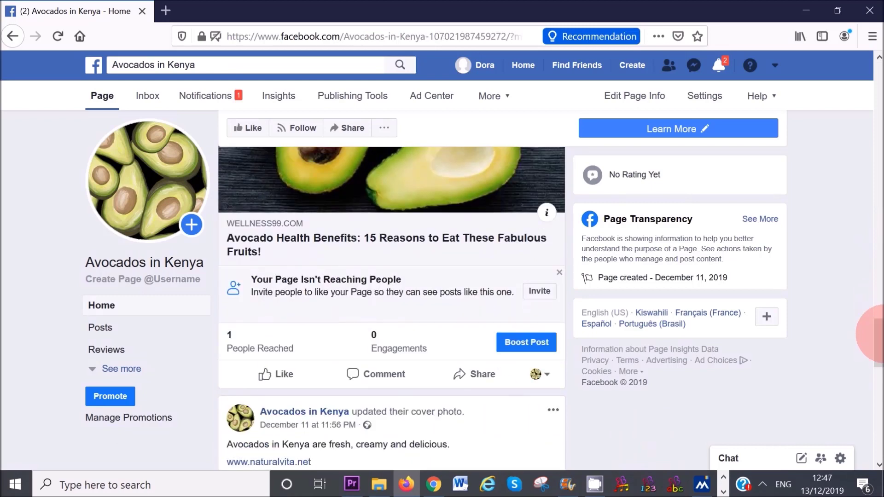
click(479, 381)
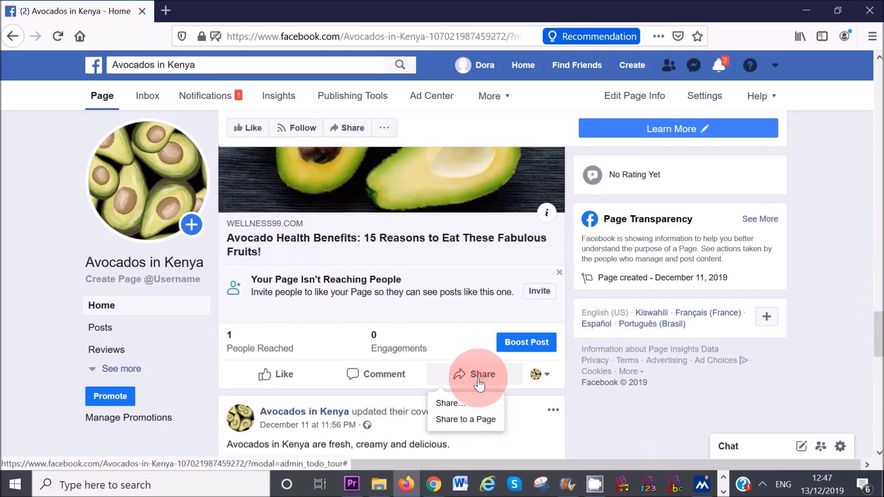
click(472, 422)
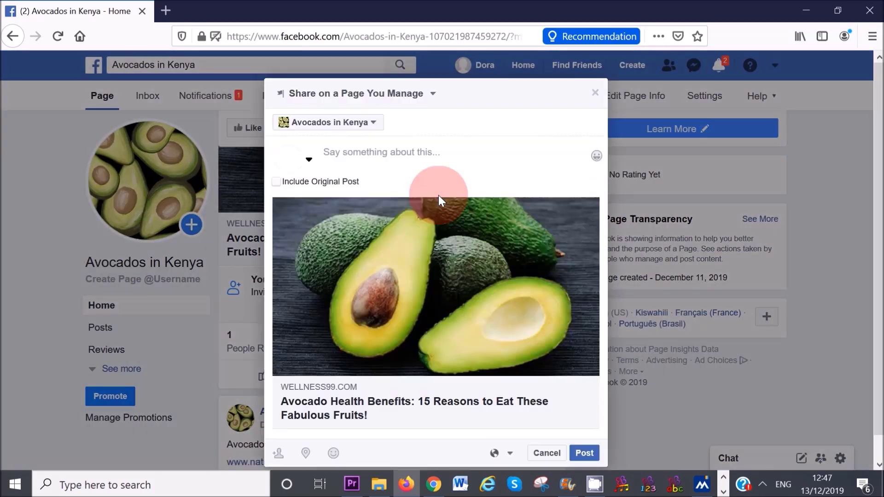
click(379, 155)
text(Avocado)
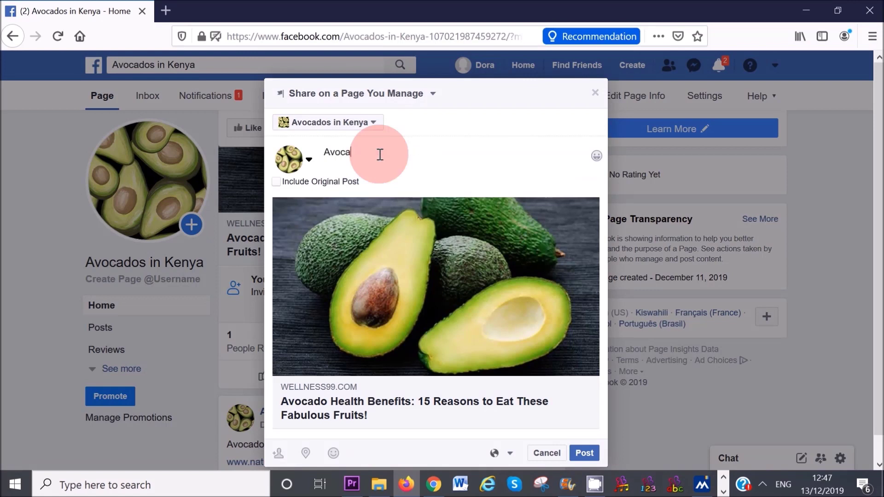
text( Ber)
key(BackSpace)
text(refits)
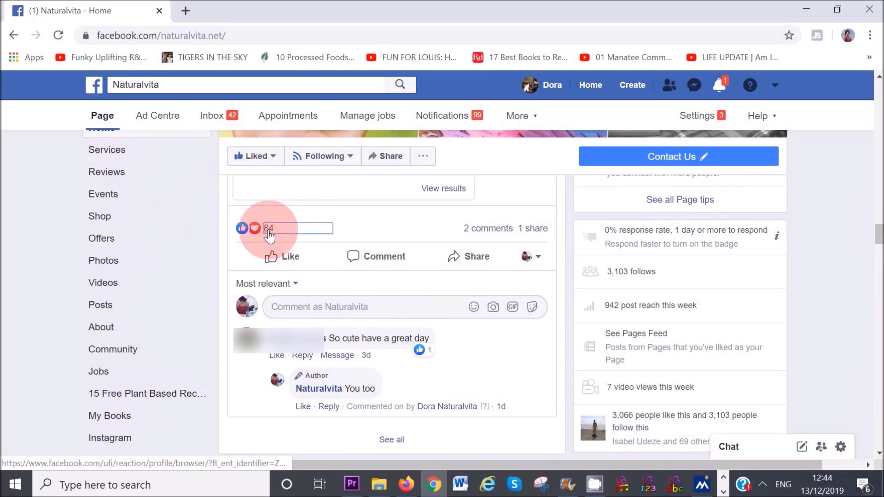
- Invite five people who reacted to the Naturalvita post to like Naturalvita
click(267, 230)
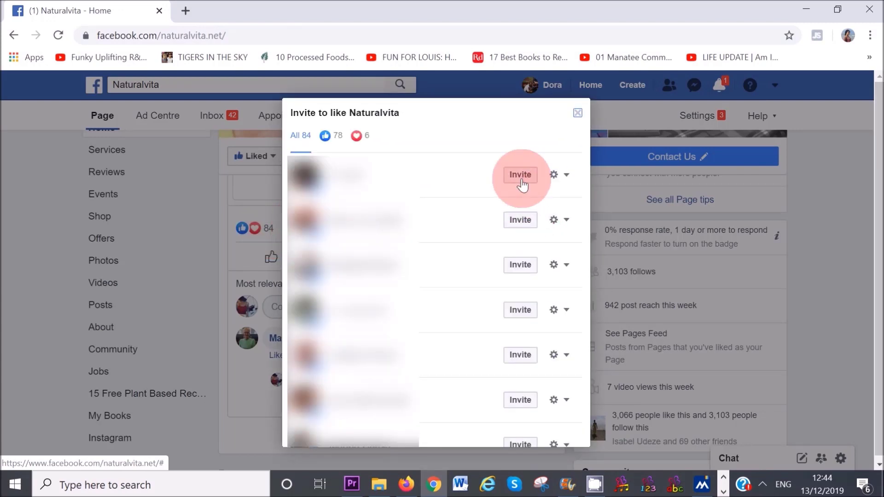
click(522, 183)
click(526, 225)
click(528, 271)
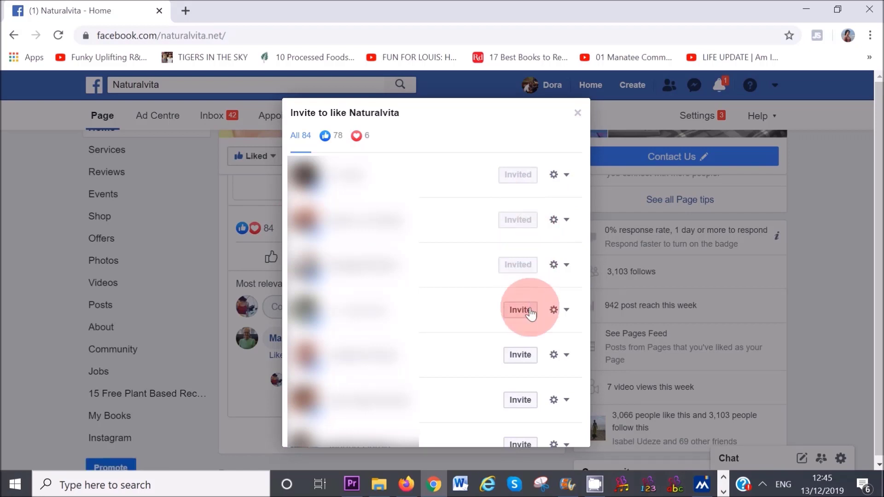
click(519, 355)
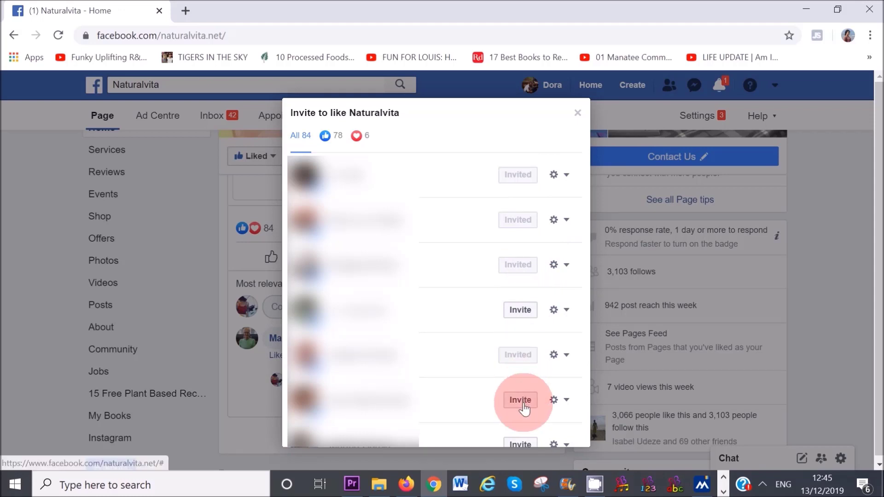
click(519, 400)
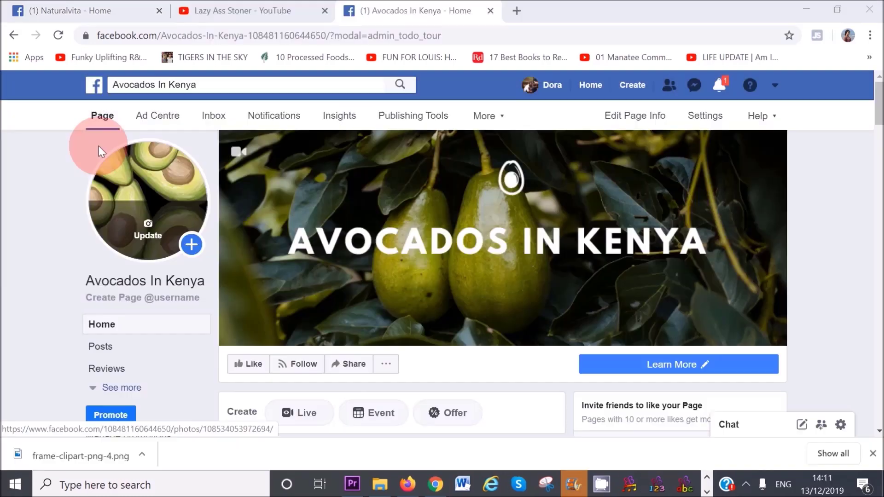